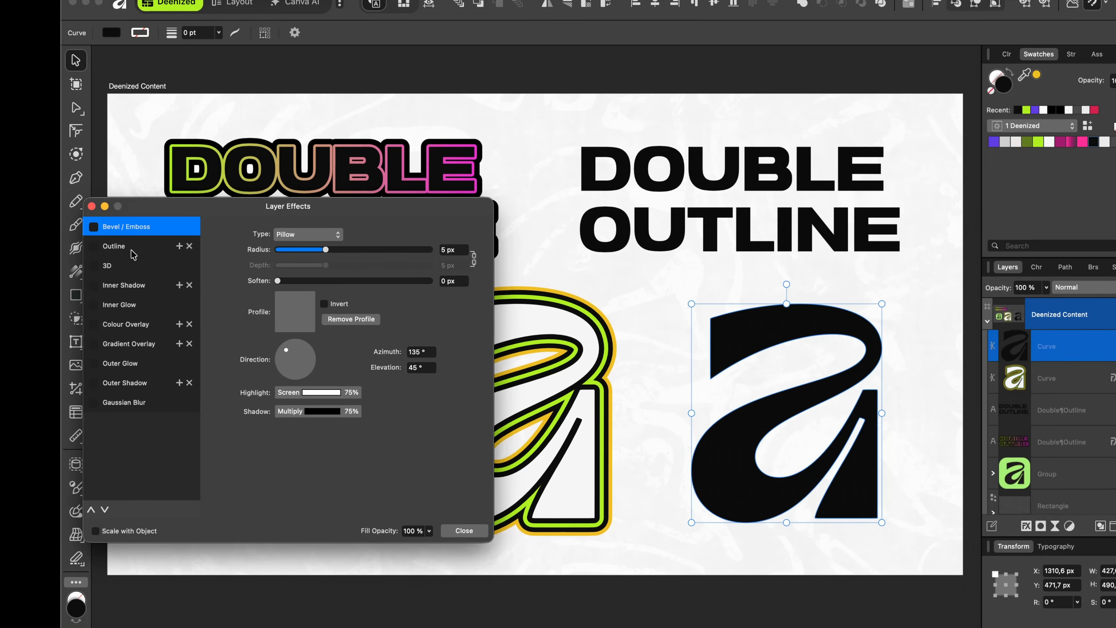
Fill the selected black letter a with the white swatch and apply an Outline layer effect with a 10 px radius.
left_click(105, 260)
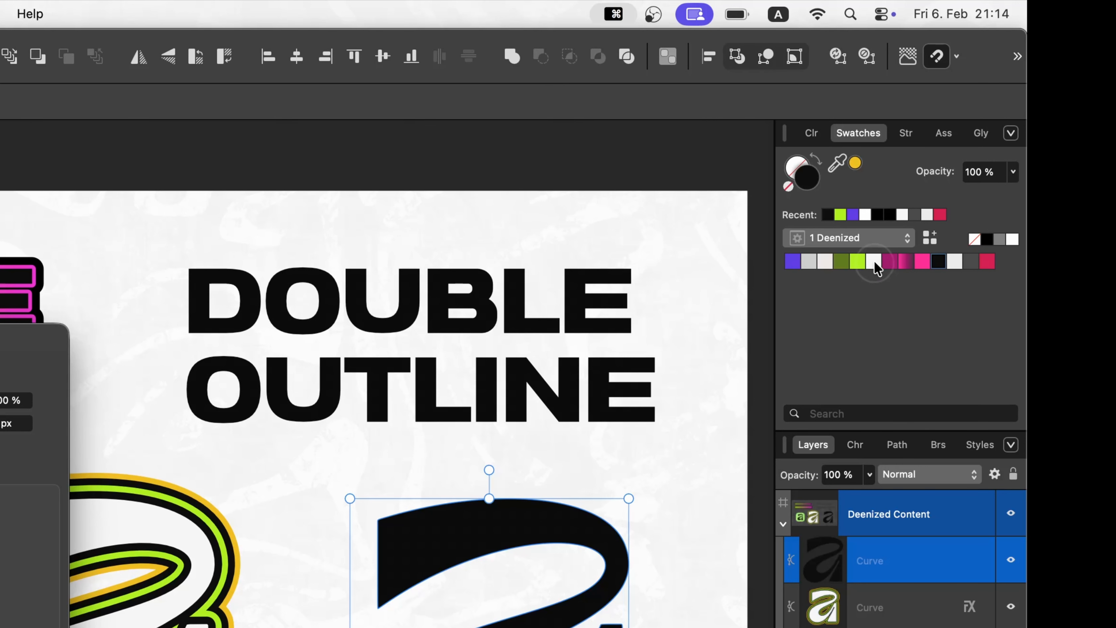
left_click(873, 261)
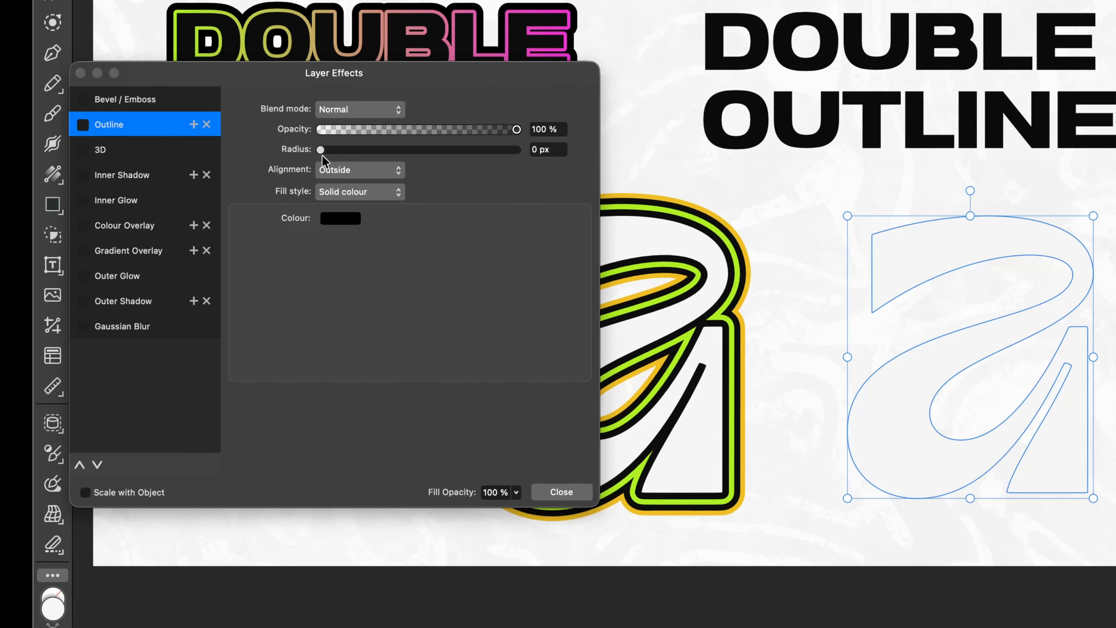
left_click_drag(323, 150, 407, 152)
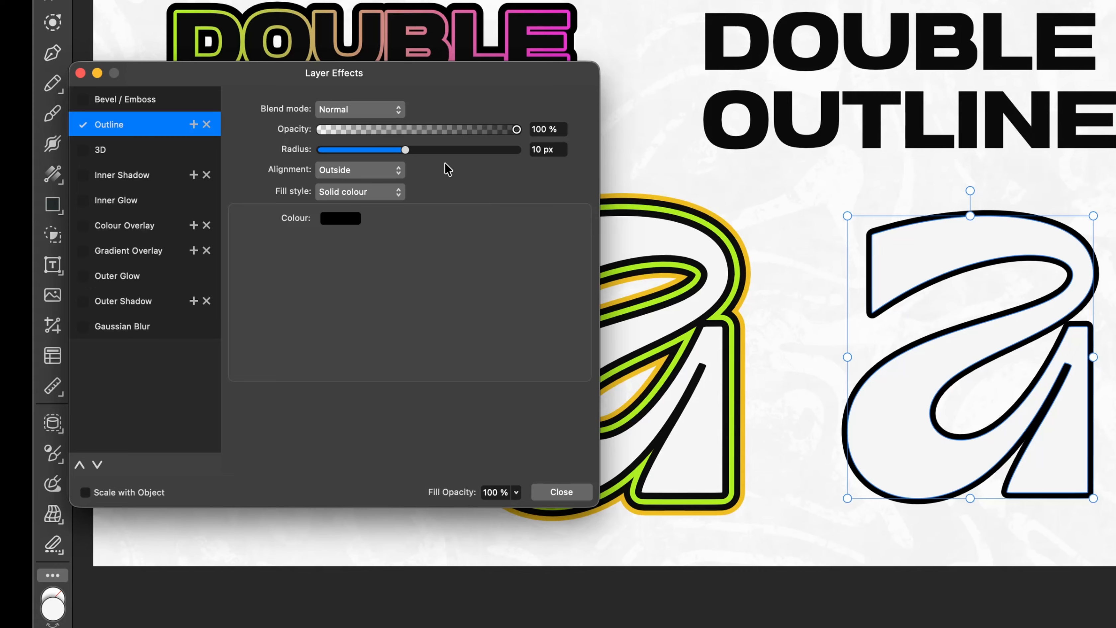
Try the Centre and Inside alignments on the letter's outline and return it to Outside.
left_click(393, 171)
left_click(361, 188)
left_click(361, 178)
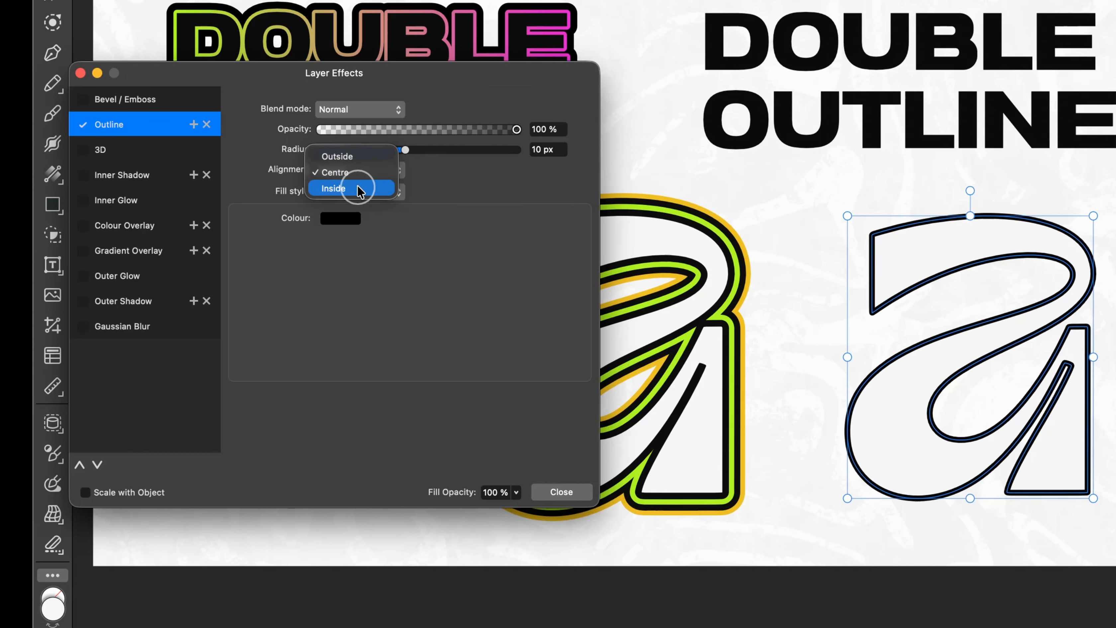
left_click(361, 186)
left_click(376, 174)
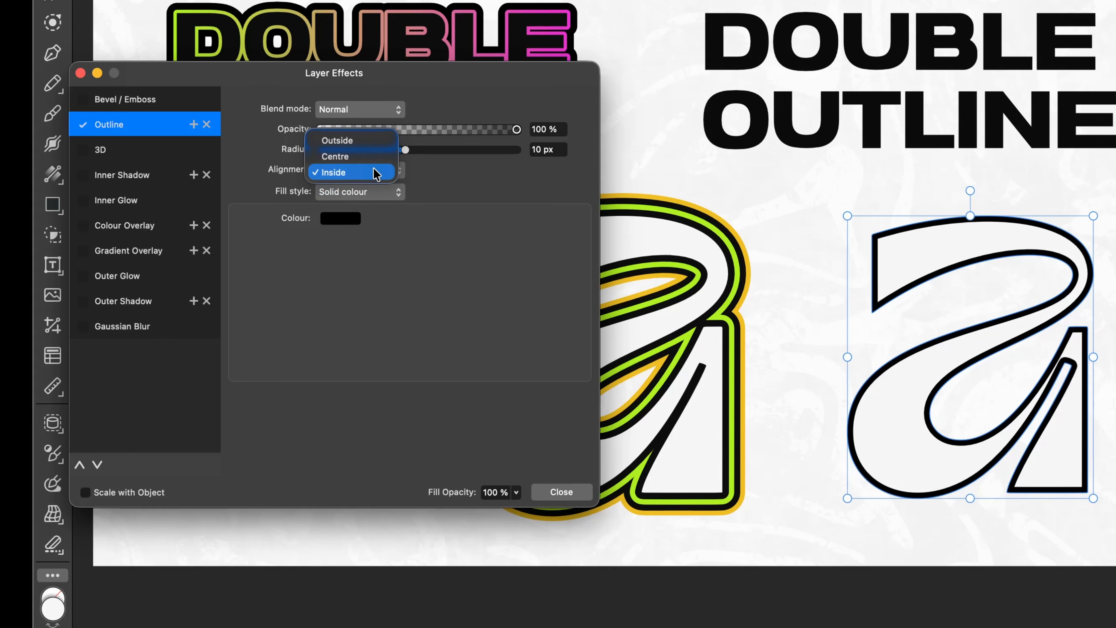
left_click(364, 145)
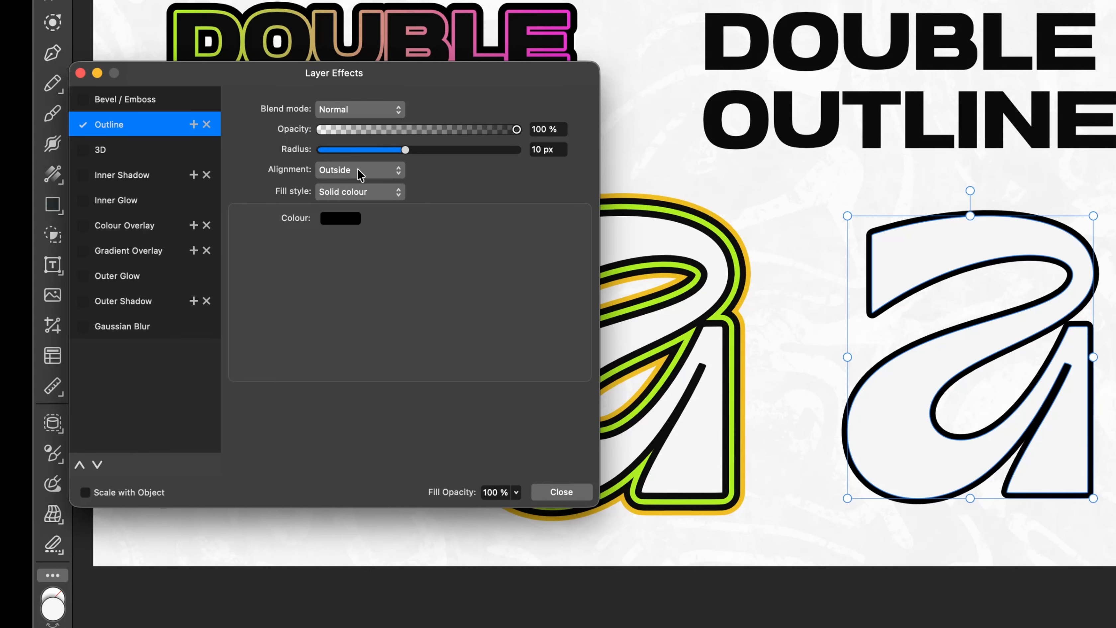
Give the outline a linear gradient fill running from blue 00A1FF to red E42A2A.
left_click(397, 198)
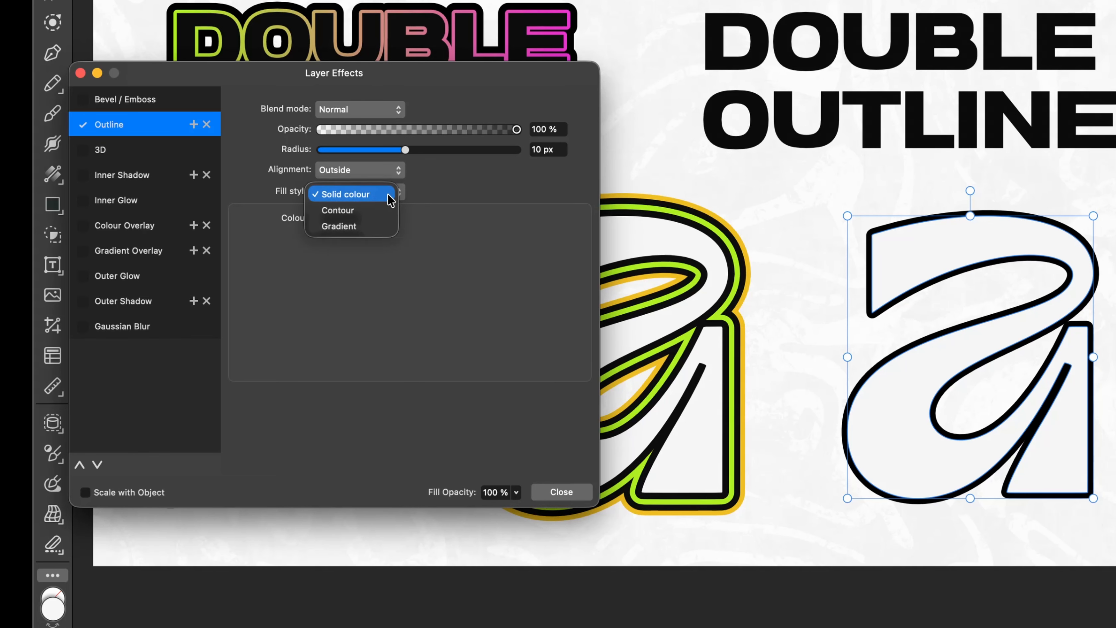
left_click(361, 229)
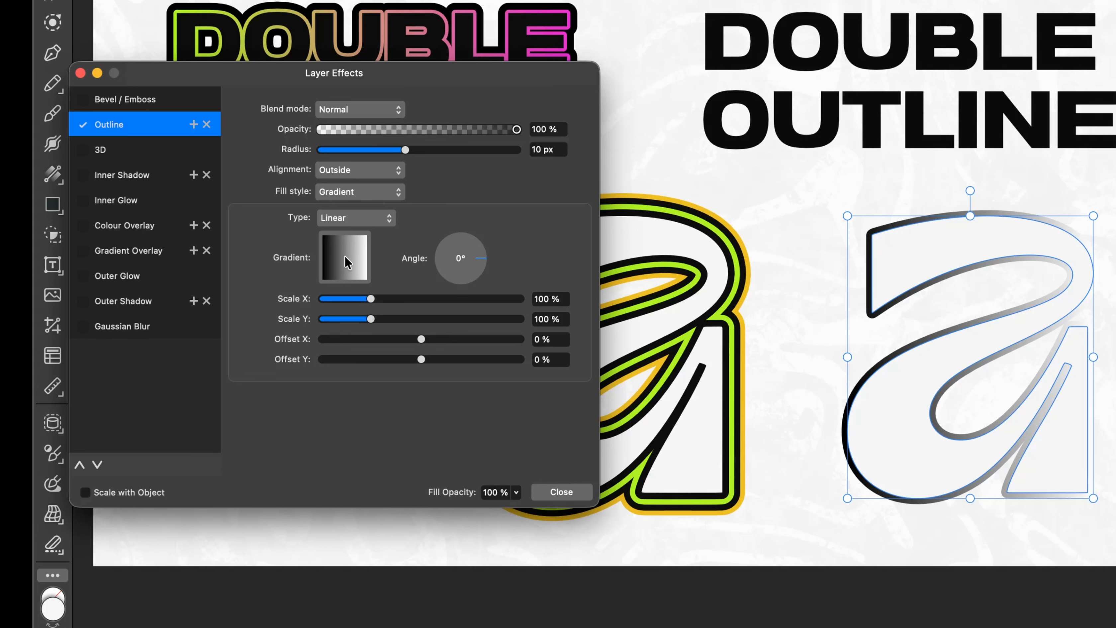
left_click(343, 260)
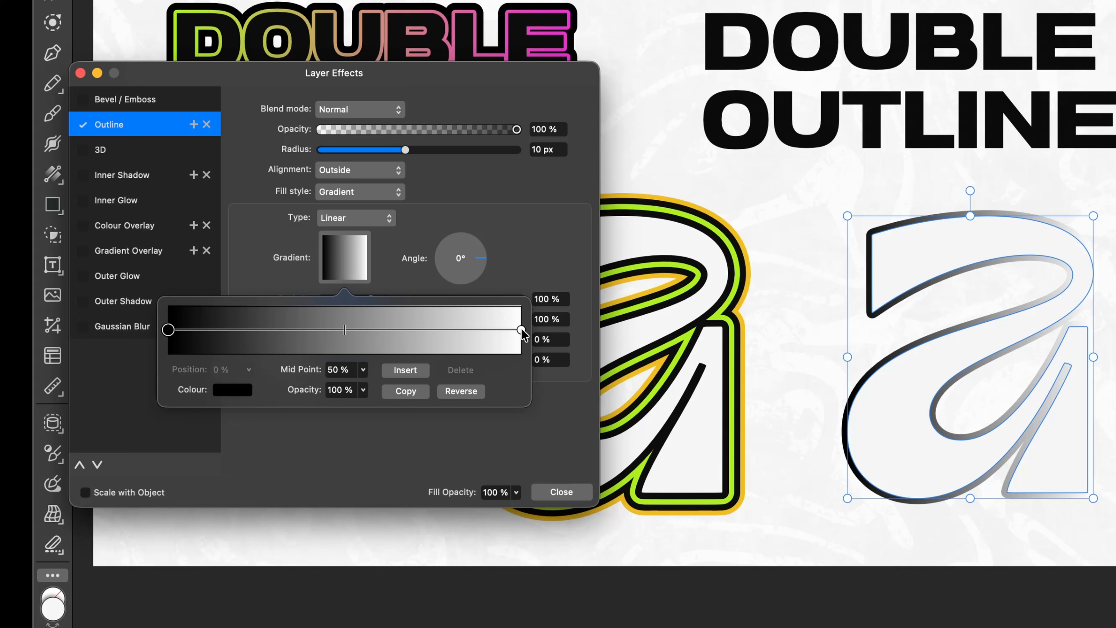
left_click(521, 330)
left_click(232, 390)
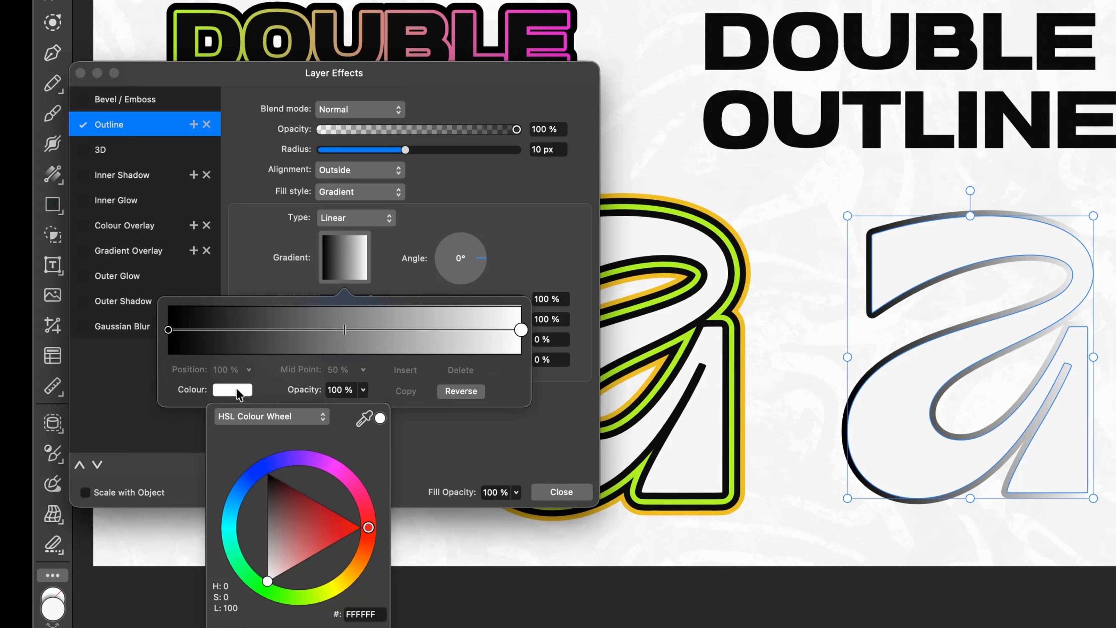
left_click_drag(291, 526, 335, 531)
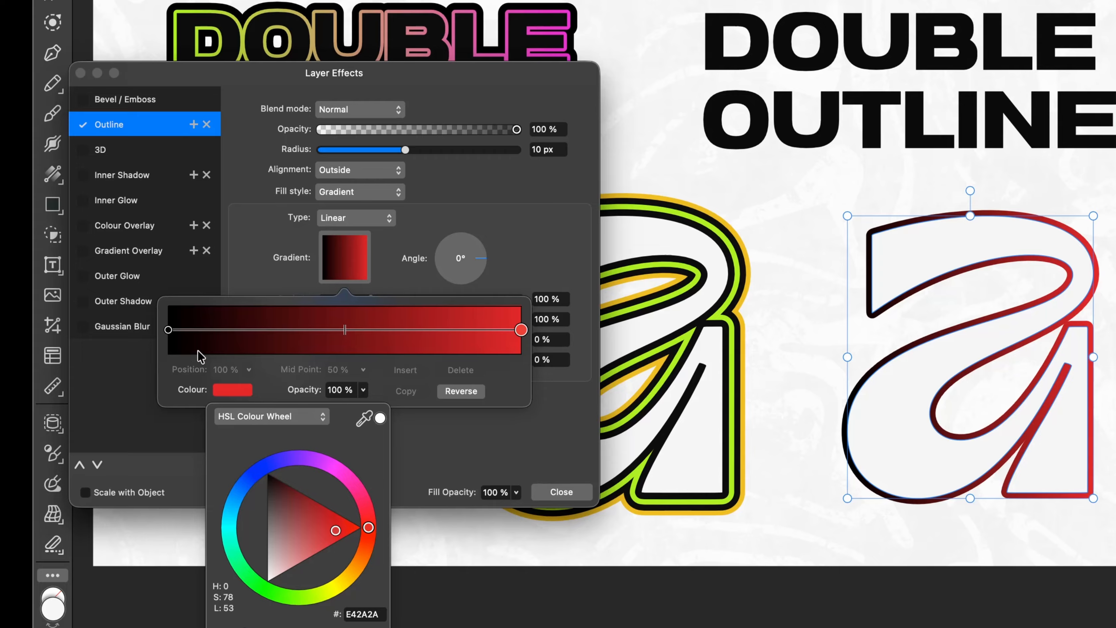
left_click(169, 331)
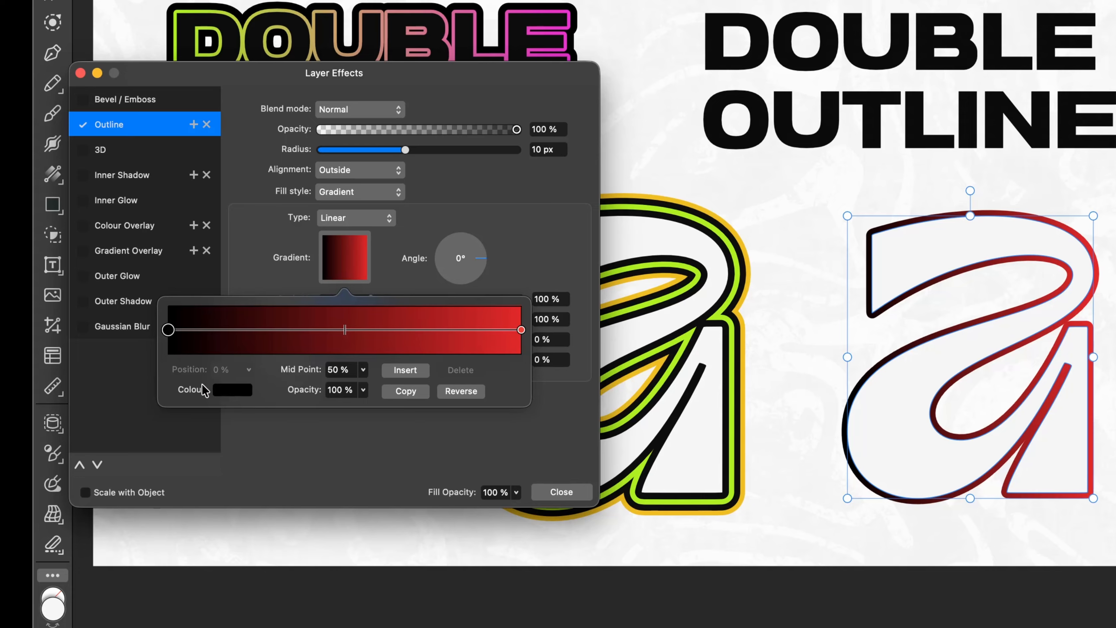
left_click(238, 390)
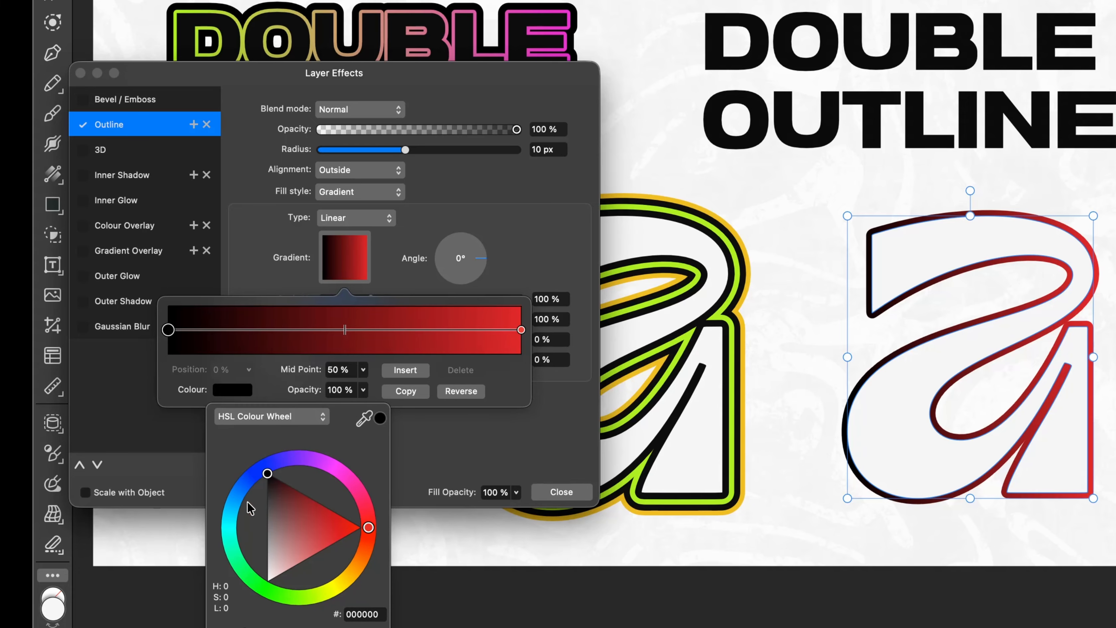
left_click(237, 501)
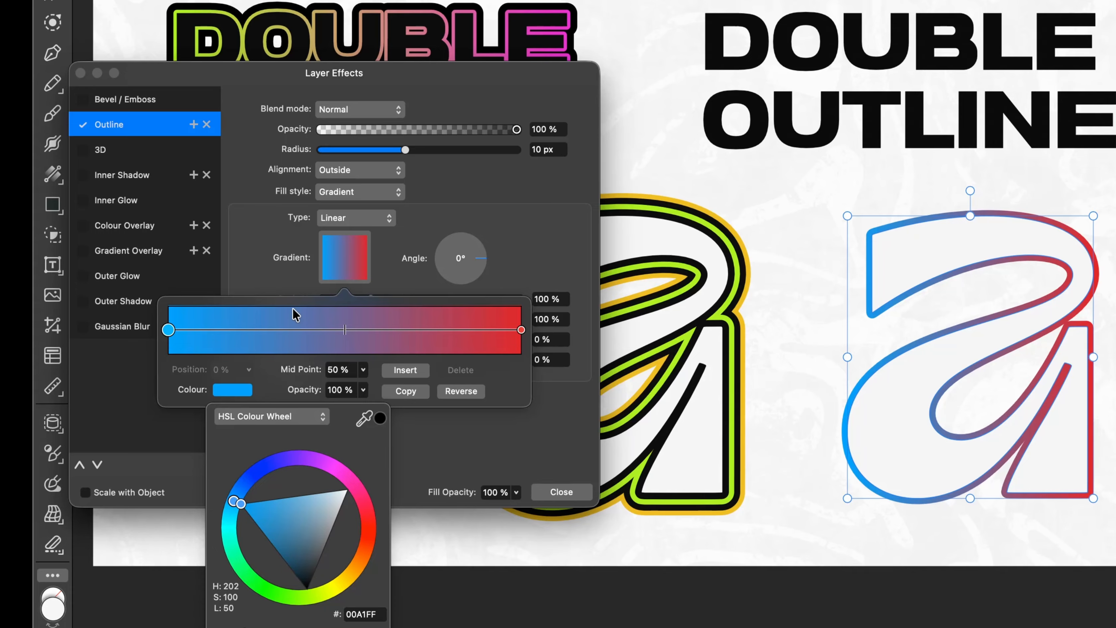
Keep the outline's Outside alignment and switch its fill style back to Solid colour.
left_click(364, 180)
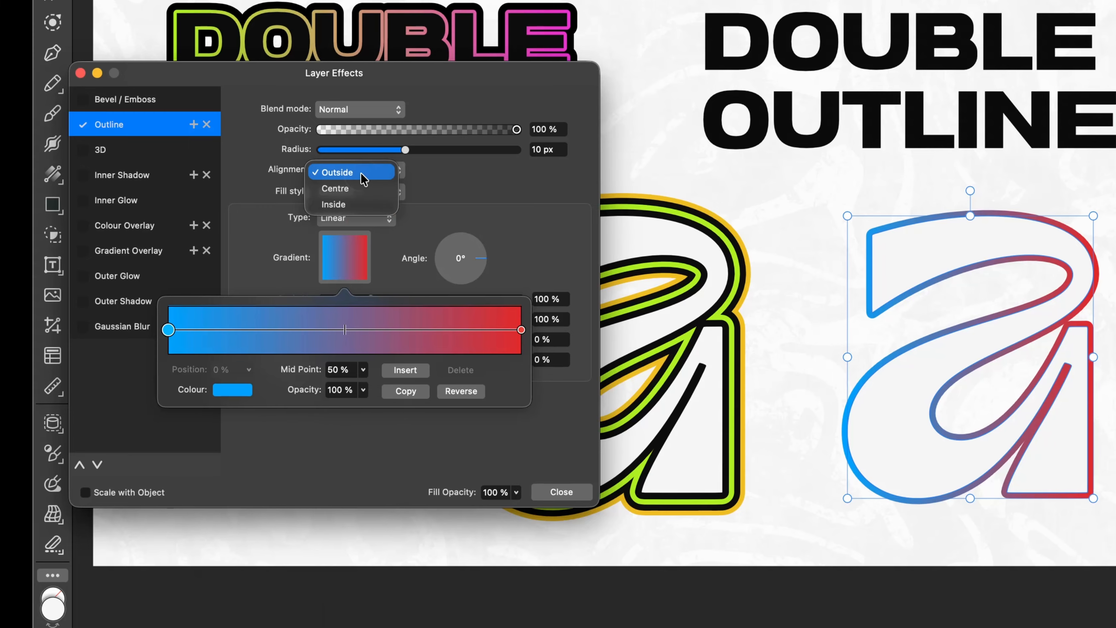
left_click(421, 174)
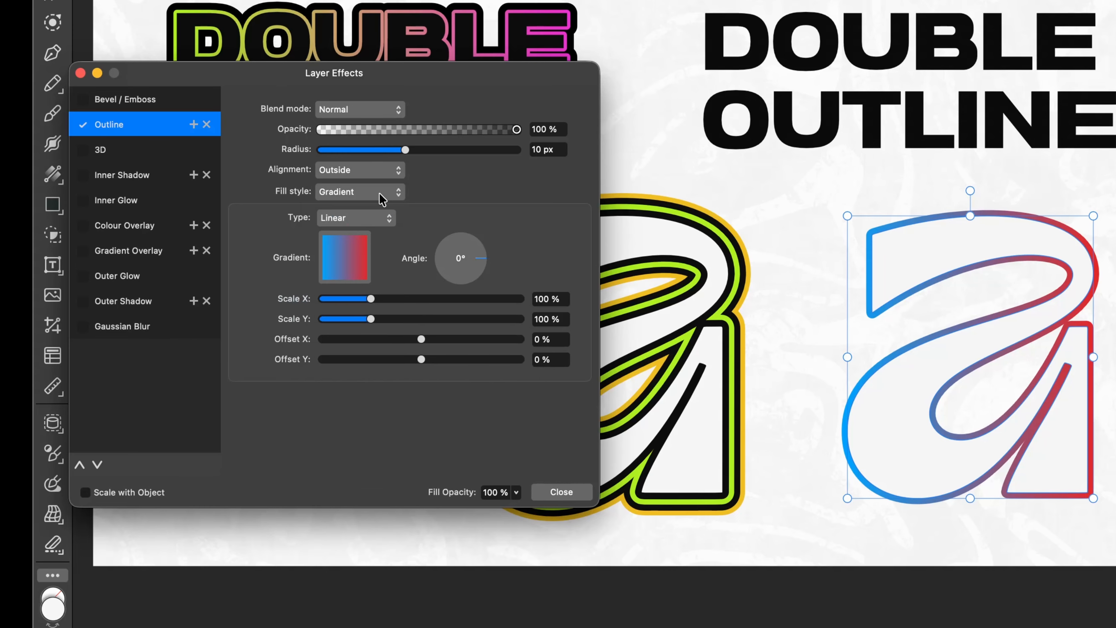
left_click(367, 193)
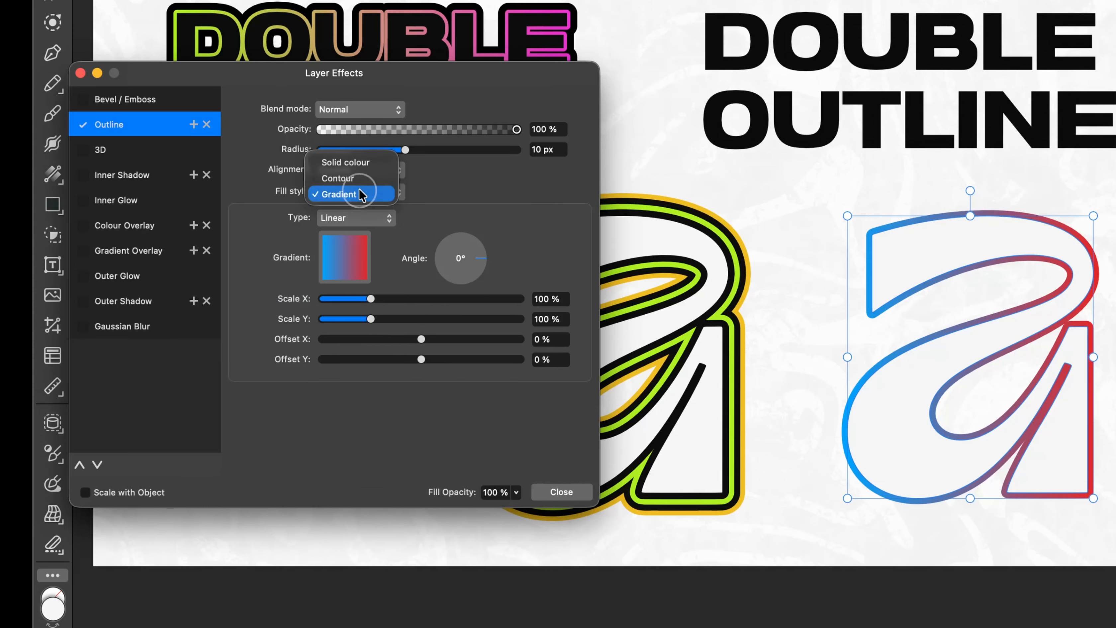
left_click(353, 167)
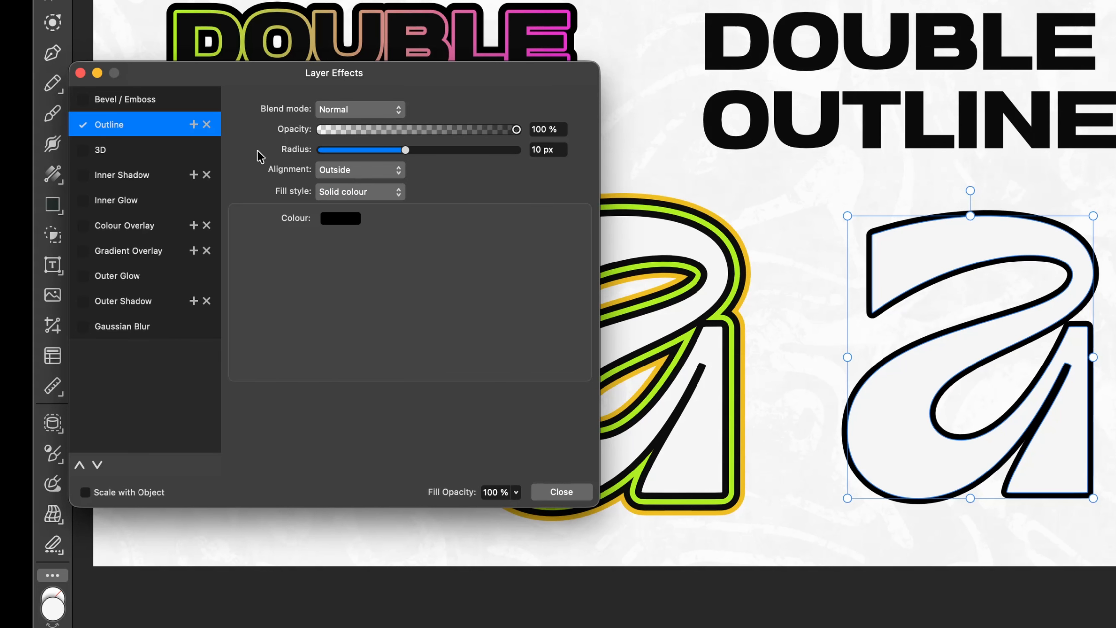
Add a second Outline effect and colour it lime green B0F123, sampled from the finished letter beside it.
left_click(194, 125)
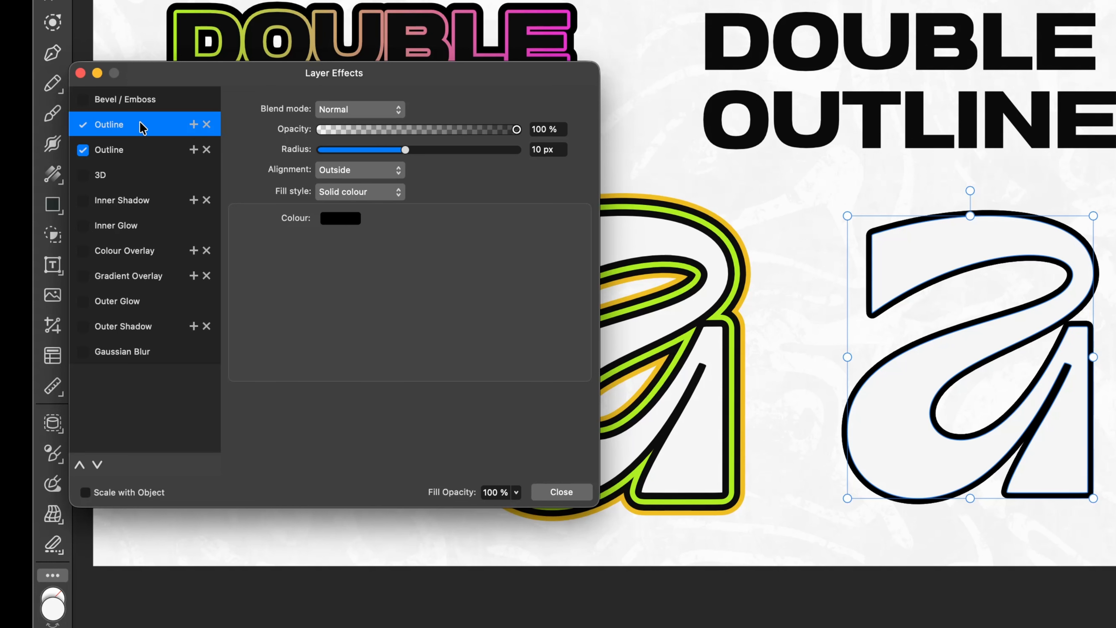
left_click(139, 156)
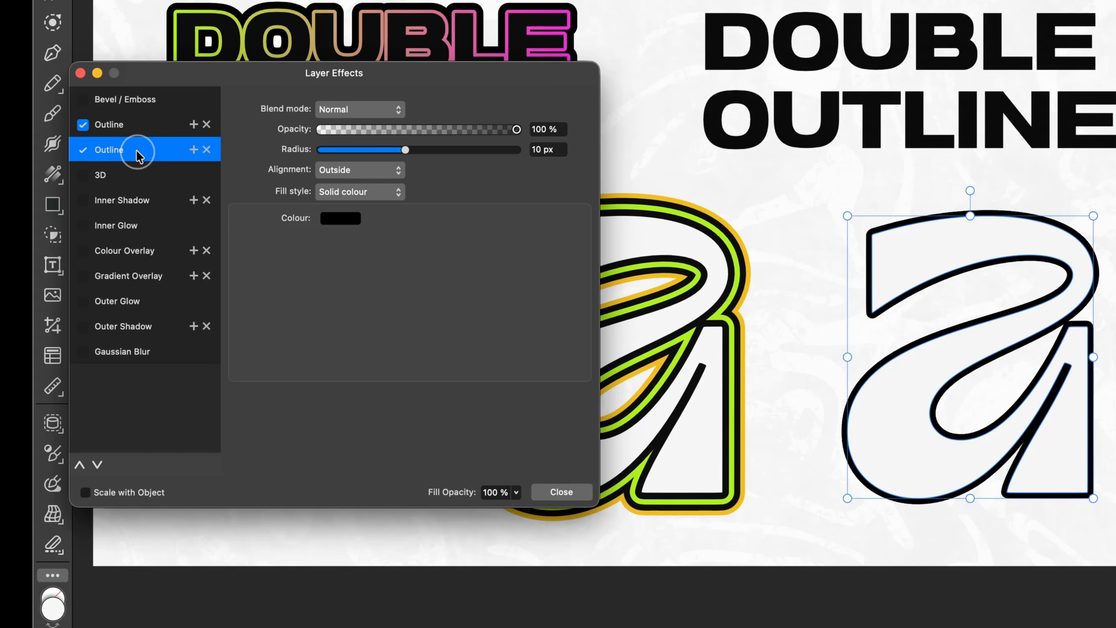
left_click(336, 219)
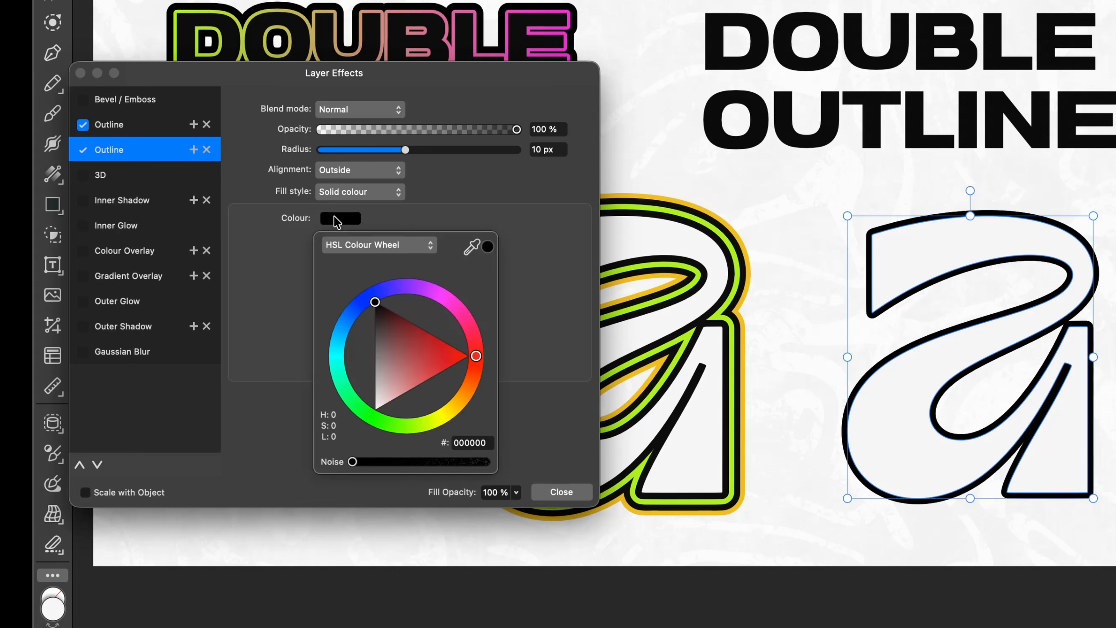
left_click(381, 423)
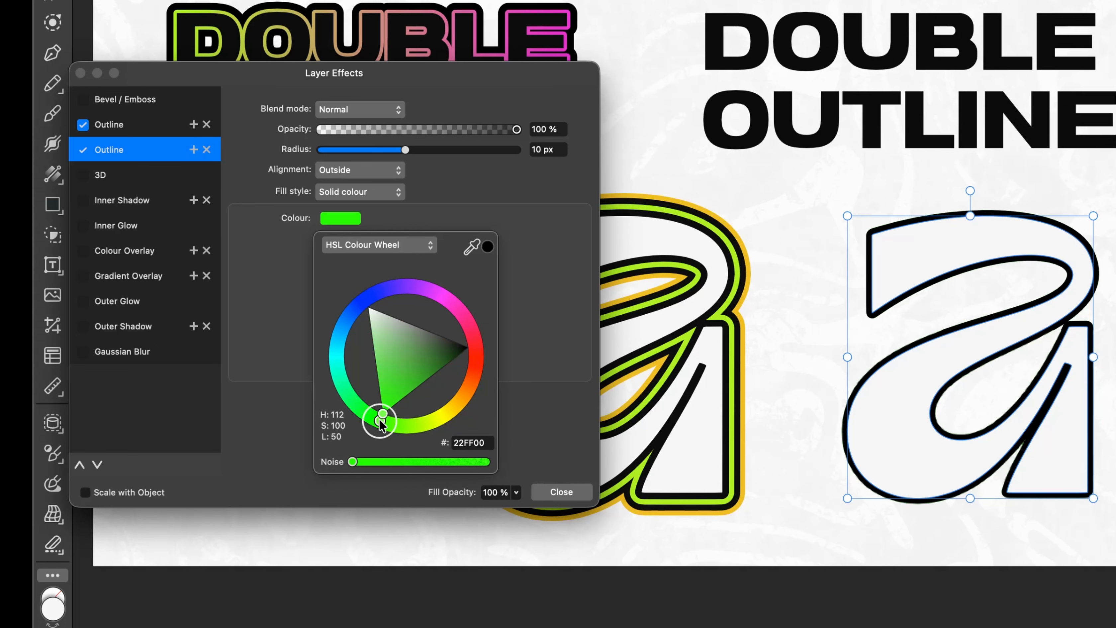
left_click_drag(391, 409, 391, 390)
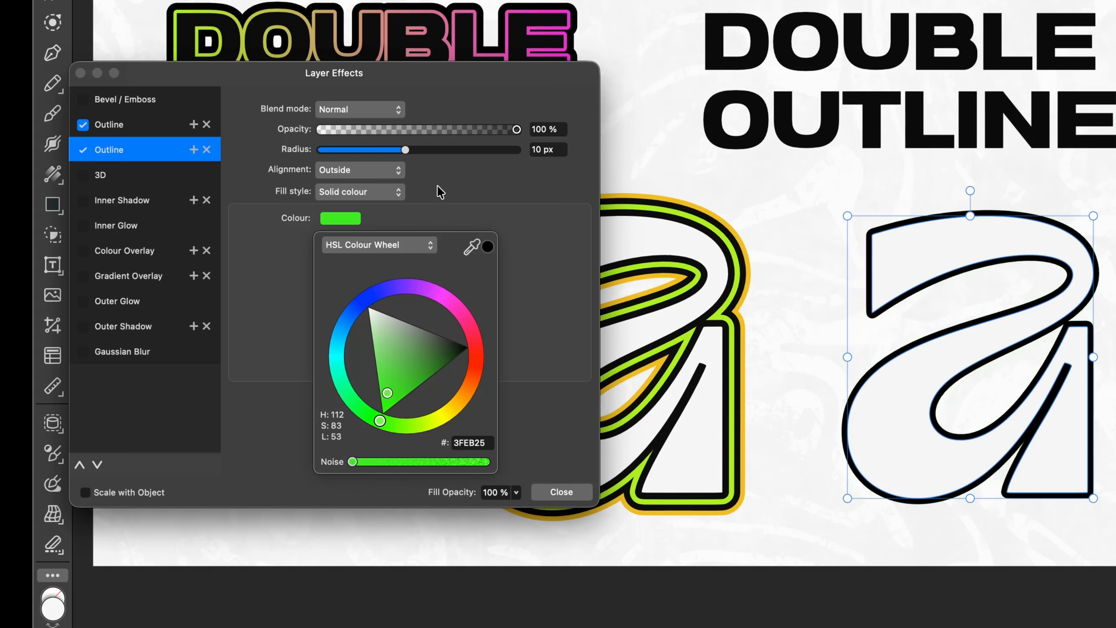
left_click_drag(472, 247, 670, 213)
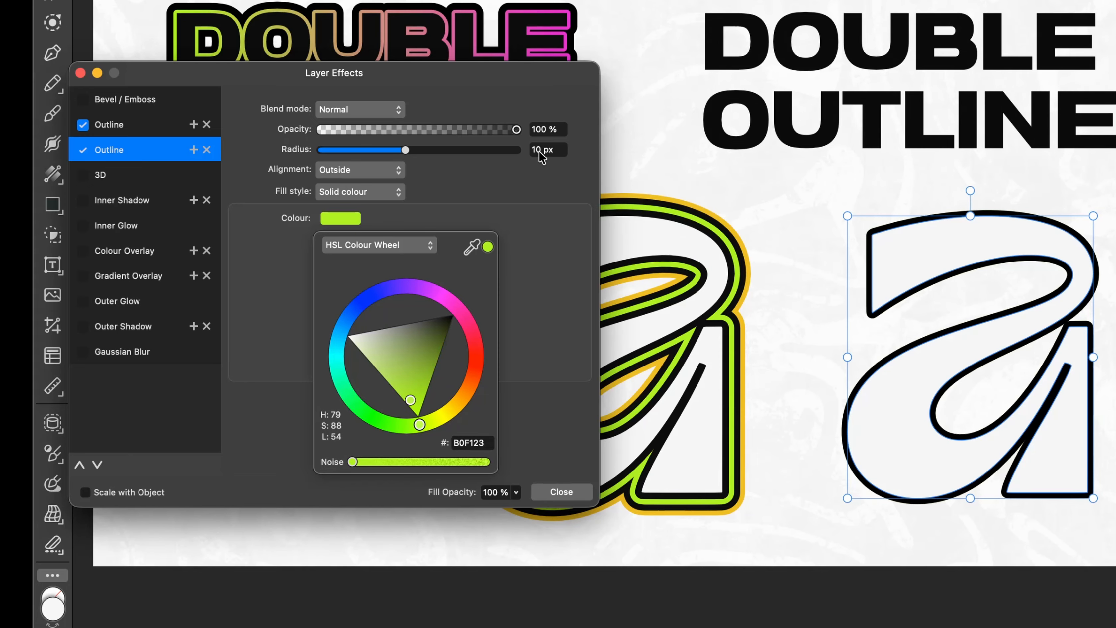
Set the lime green second outline's radius to 20 px.
left_click(143, 123)
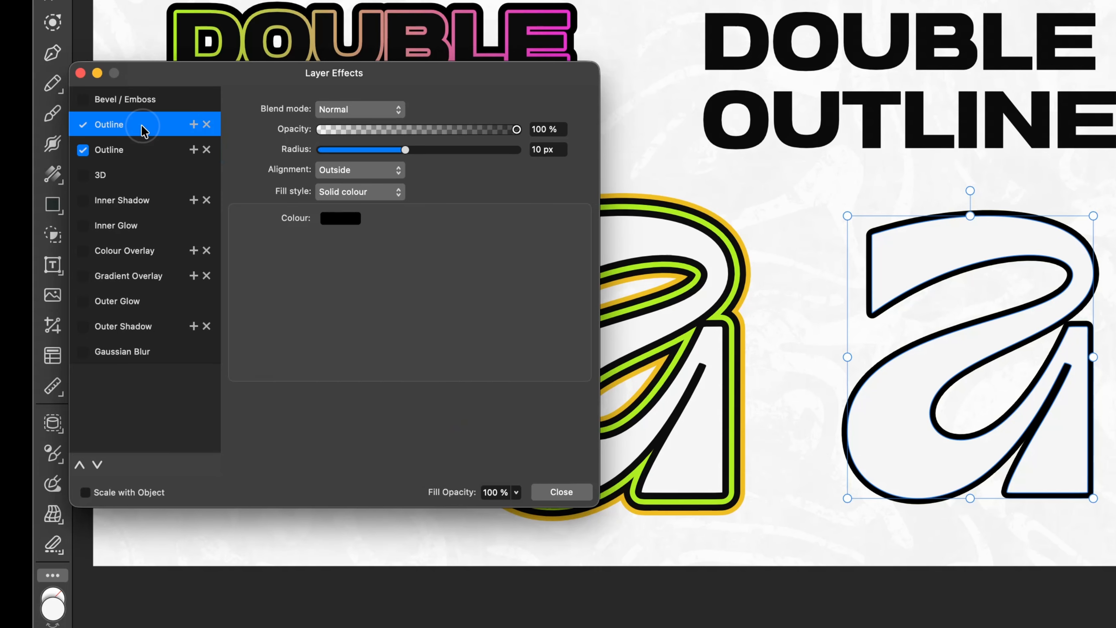
left_click(147, 149)
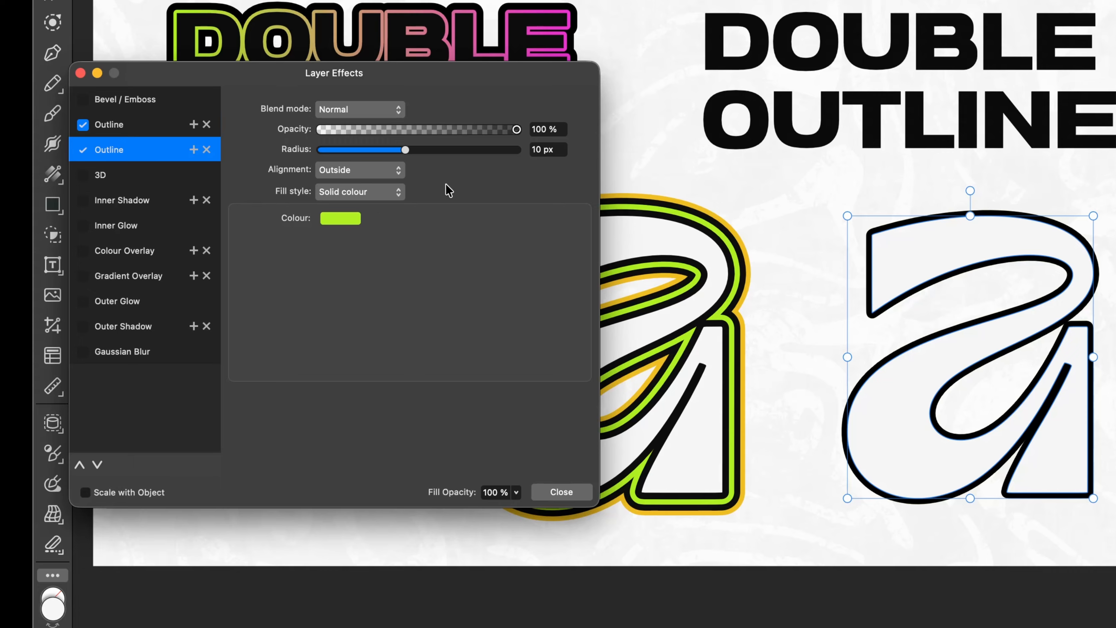
left_click_drag(406, 150, 431, 152)
left_click(543, 149)
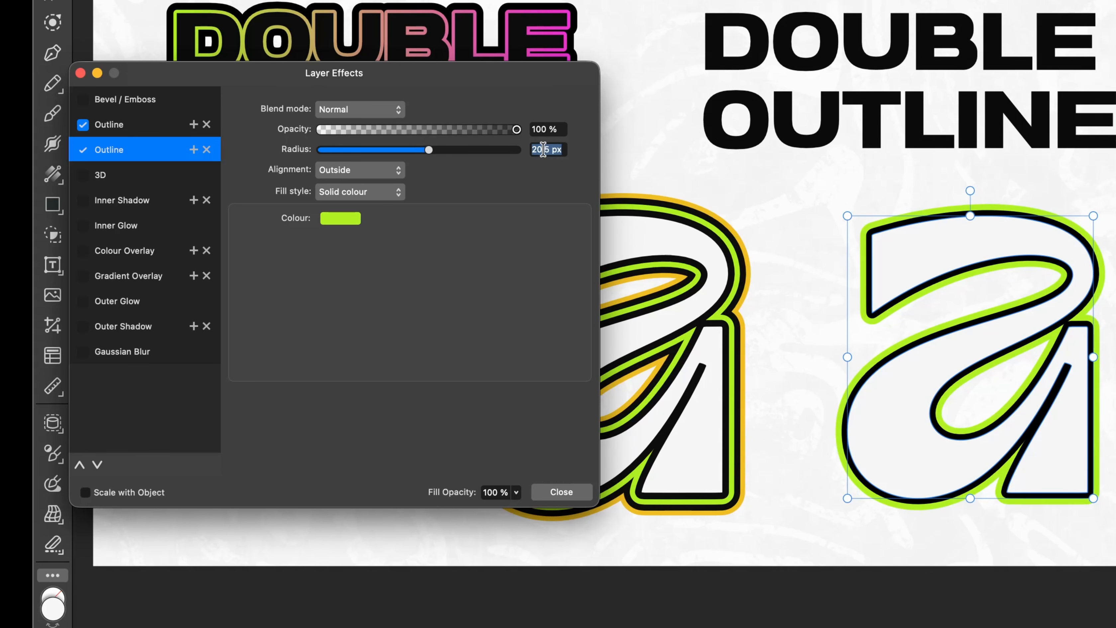
type("20")
key("Return")
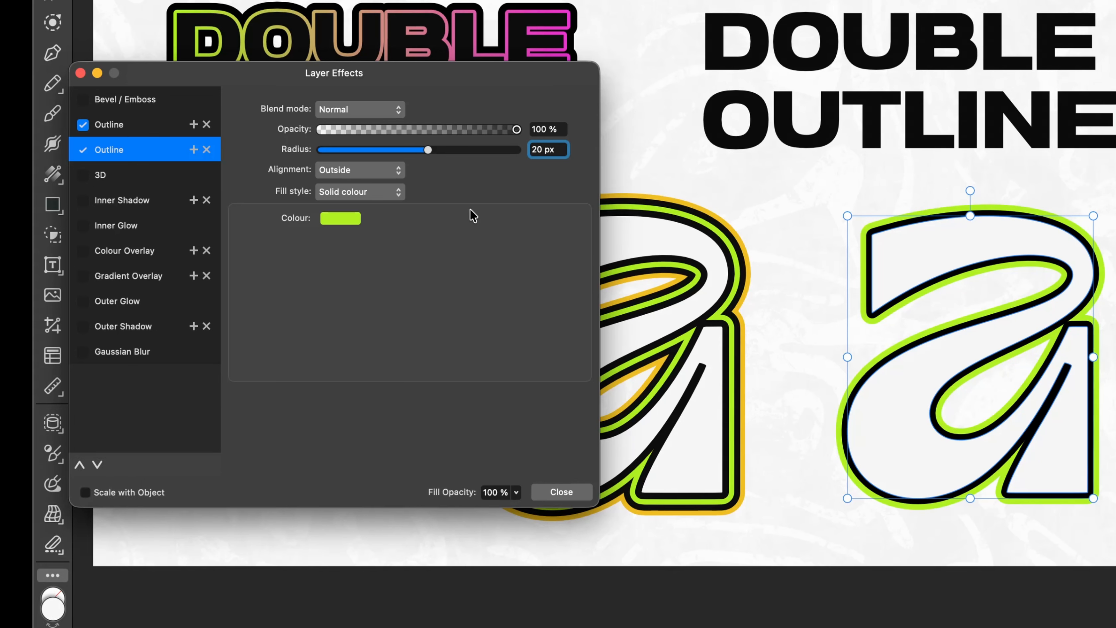
Add a third Outline effect below the green one, colour it black 000000, and widen its radius to 29,8 px.
left_click(193, 149)
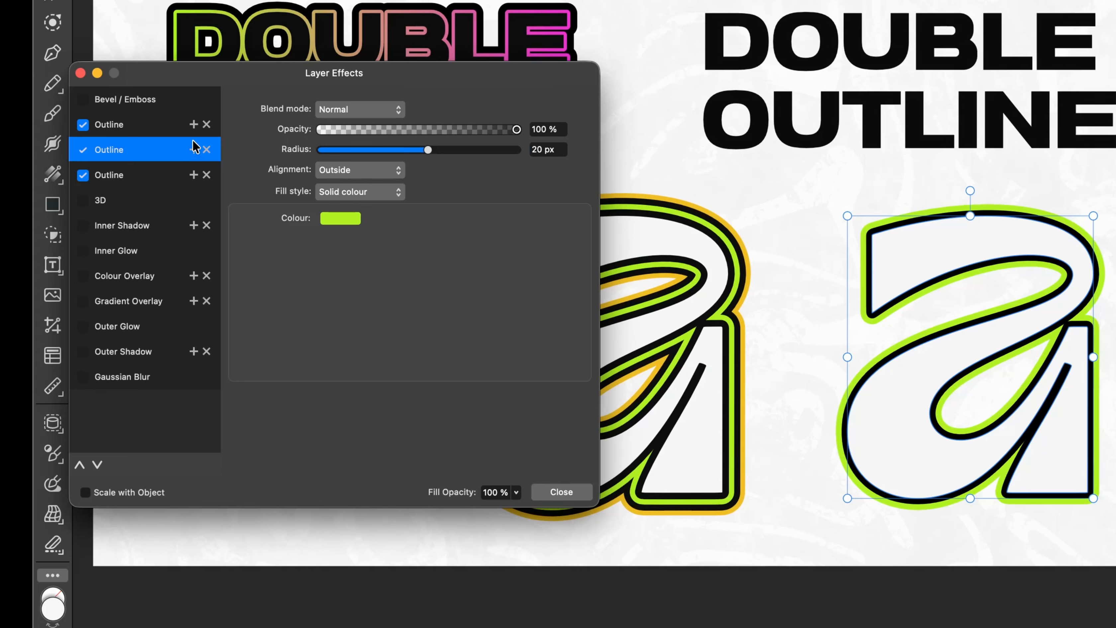
left_click(168, 174)
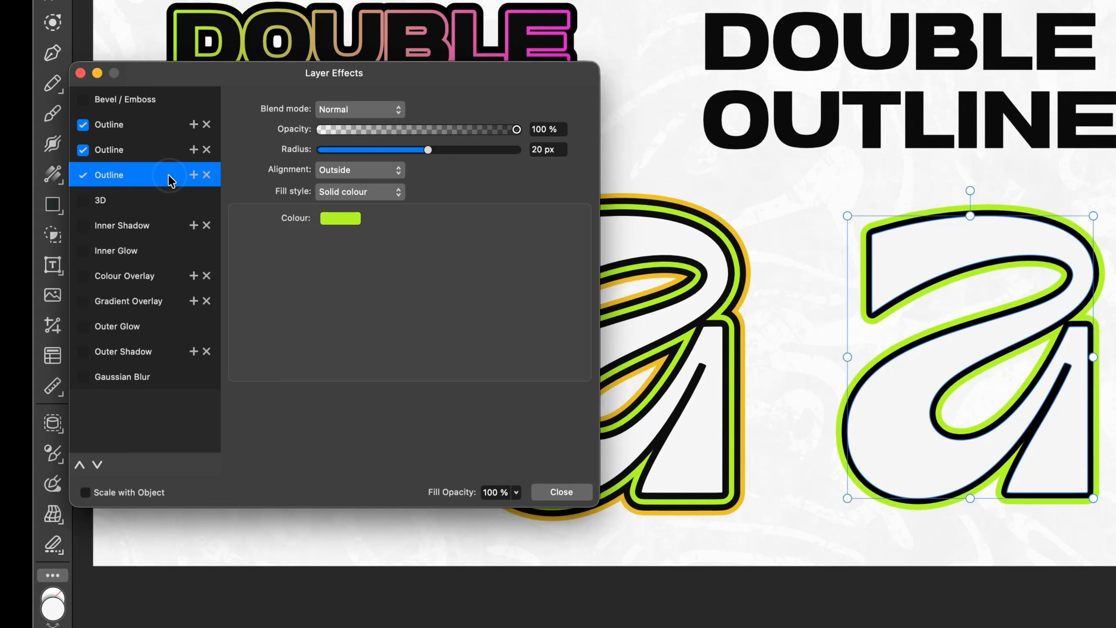
left_click(338, 220)
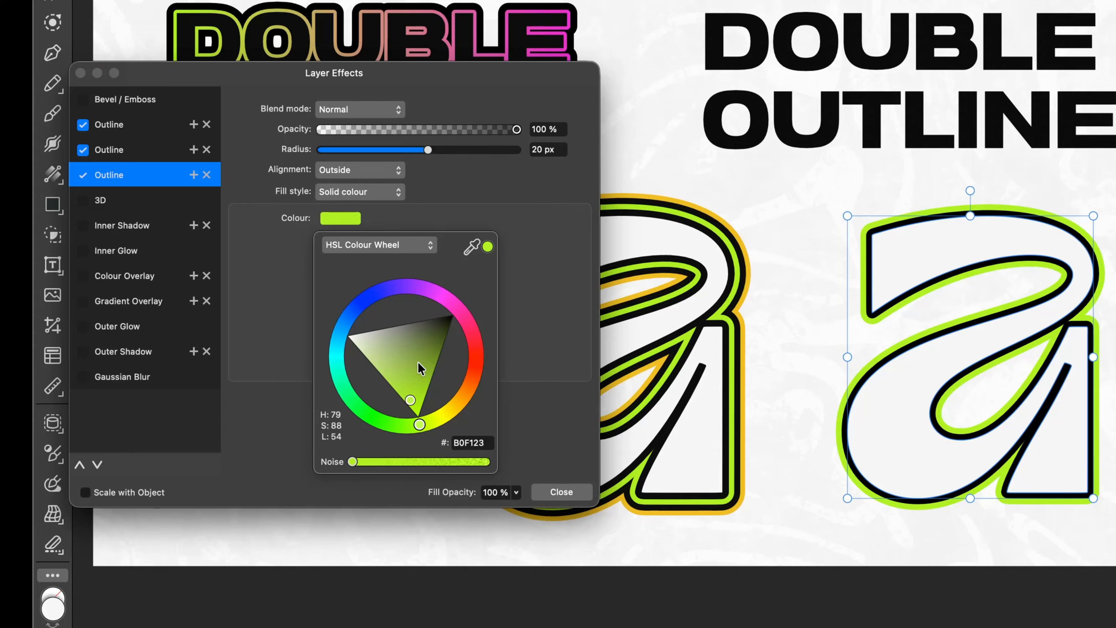
left_click_drag(418, 361, 581, 231)
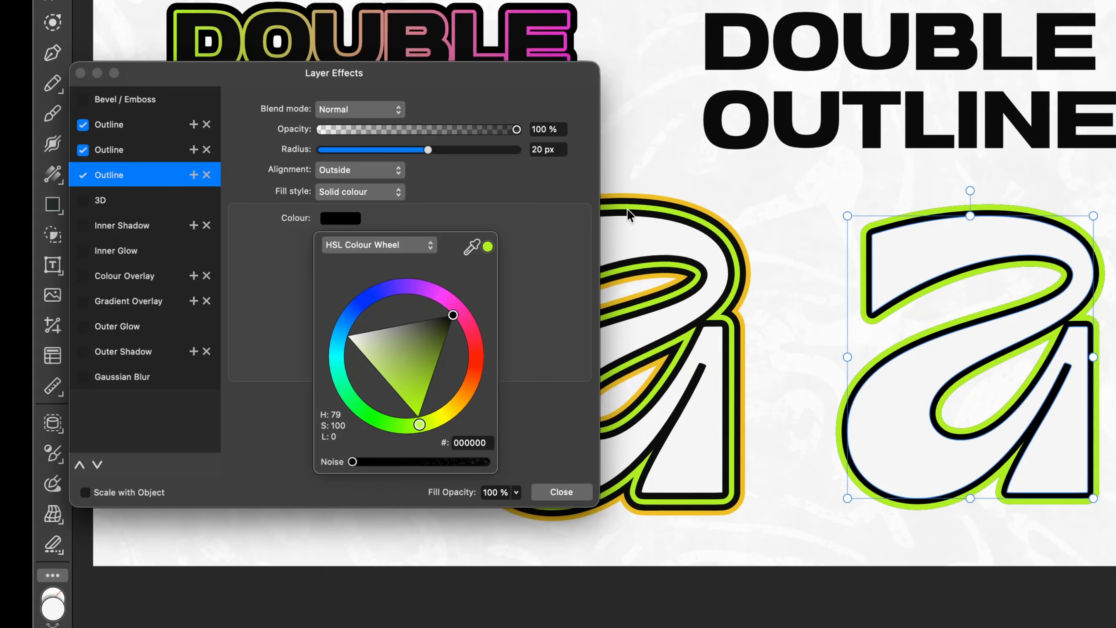
left_click_drag(430, 150, 450, 150)
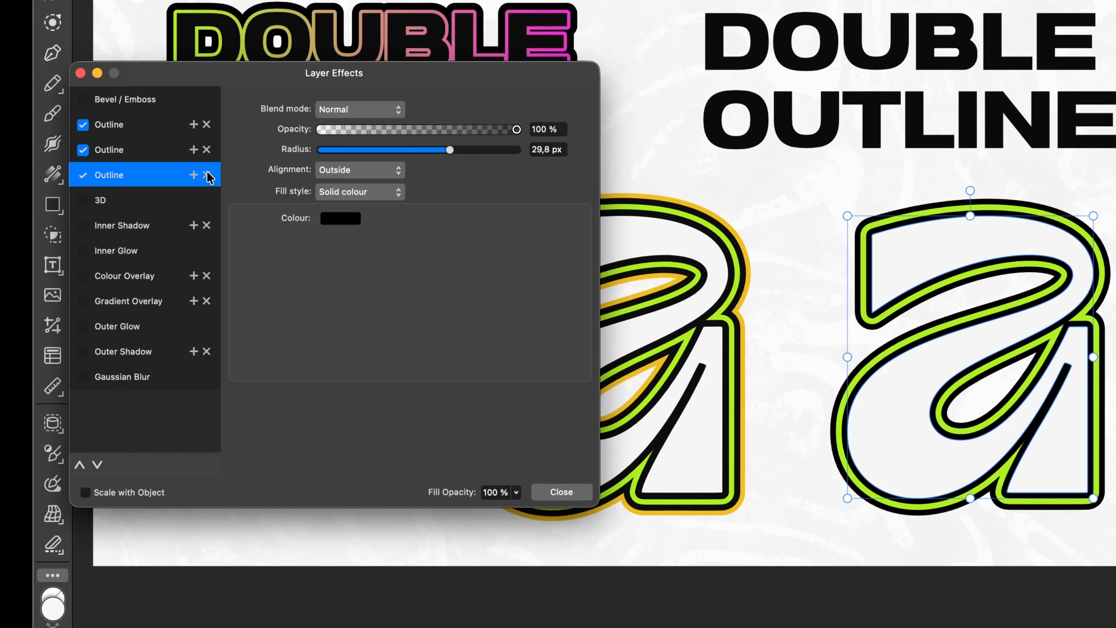
Add a fourth Outline effect below the outer black one, sample lime green B0F123 for it, and set its radius to 40 px.
left_click(194, 175)
left_click(146, 202)
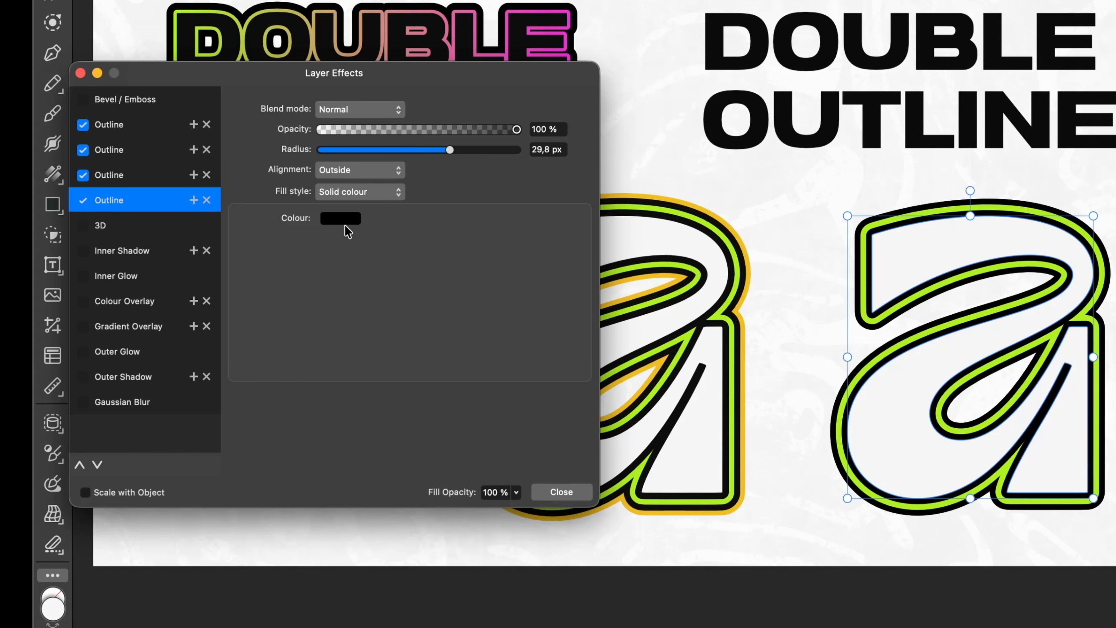
left_click(355, 221)
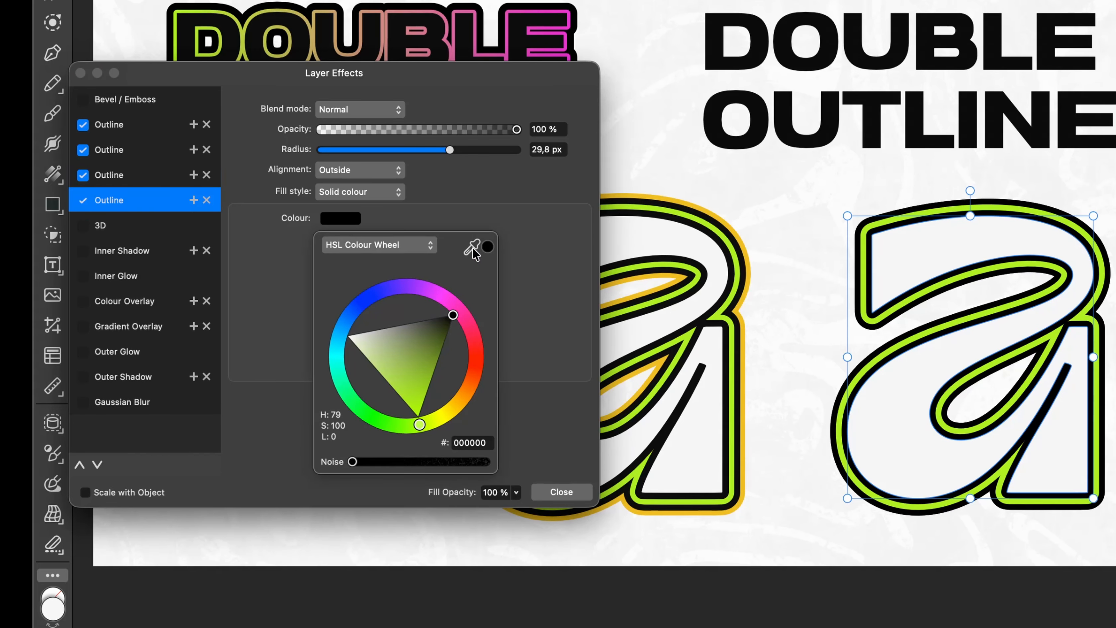
left_click_drag(474, 253, 678, 212)
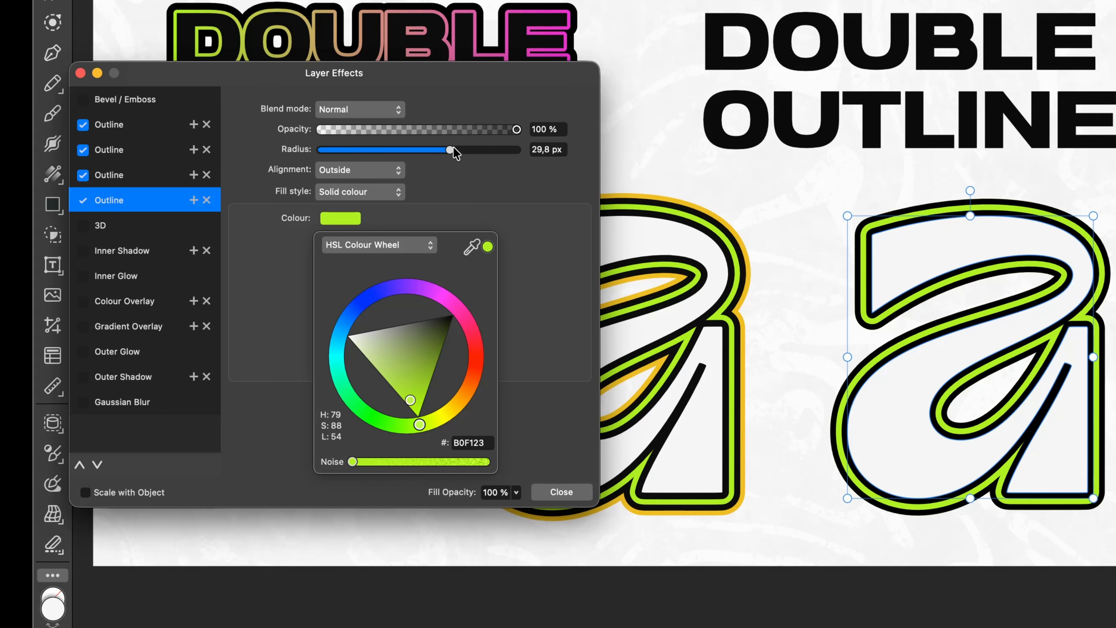
left_click(561, 151)
type("40")
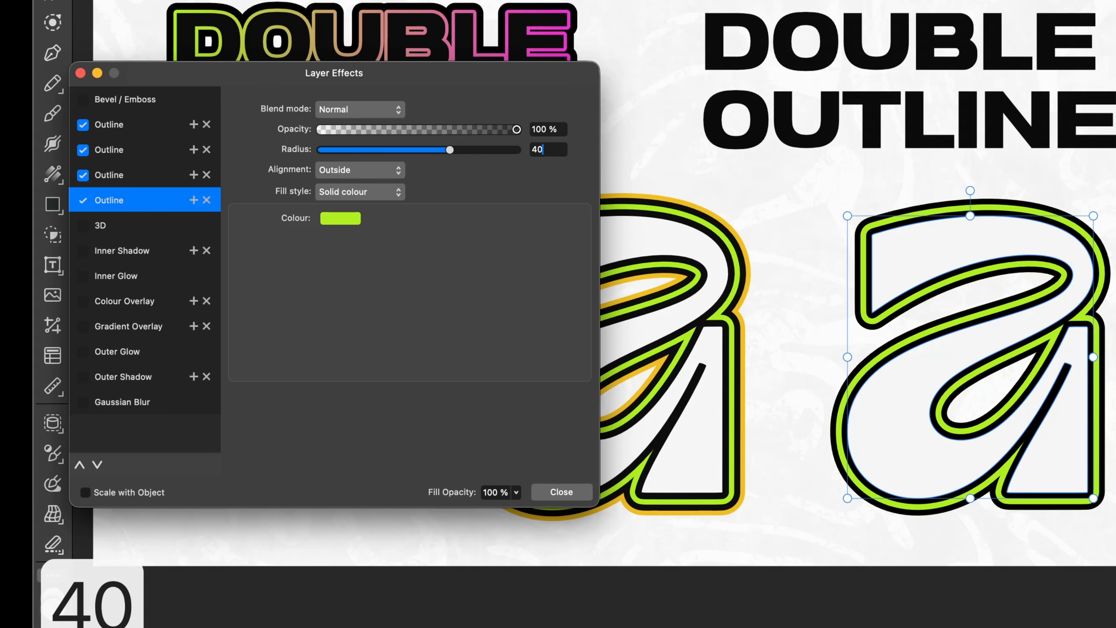
key("Return")
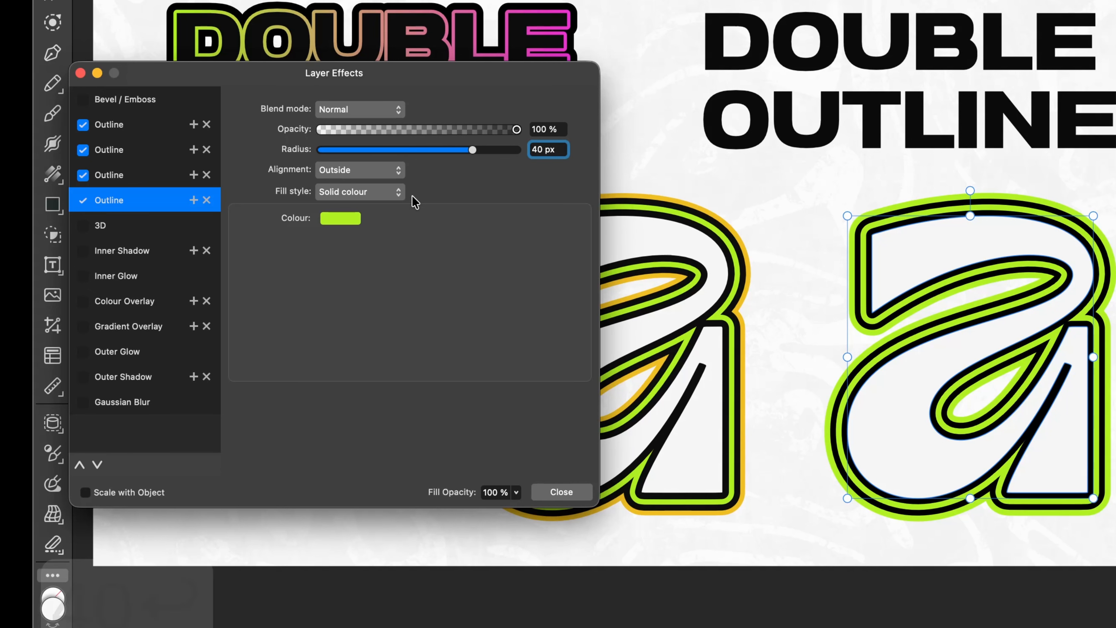
Shift the hue of the fourth outline's colour to orange, F1B423.
left_click(338, 219)
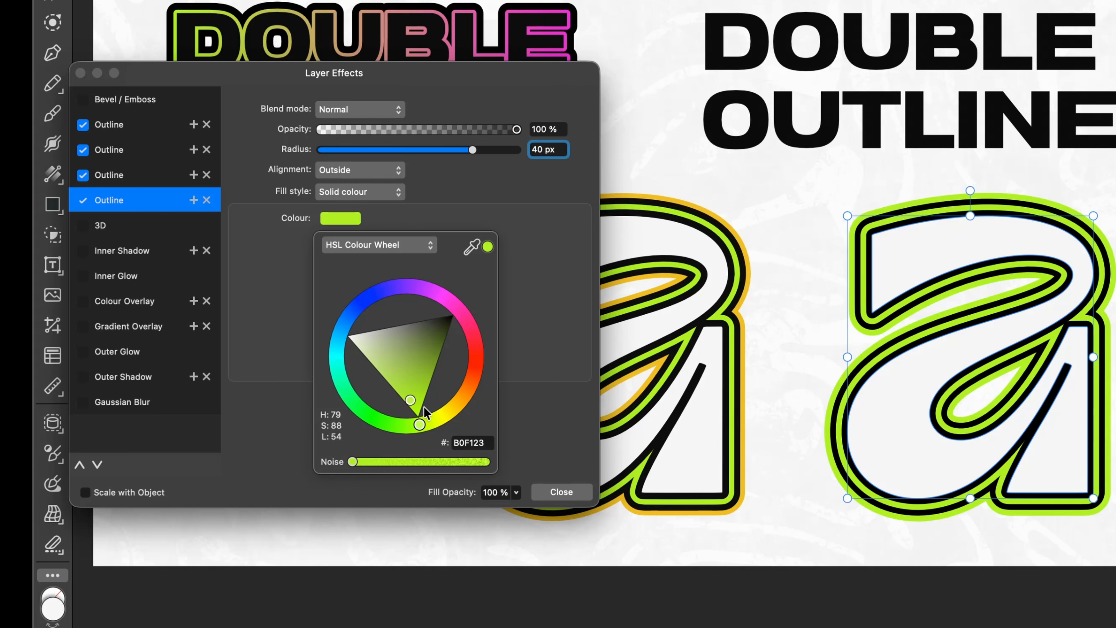
left_click_drag(420, 425, 465, 412)
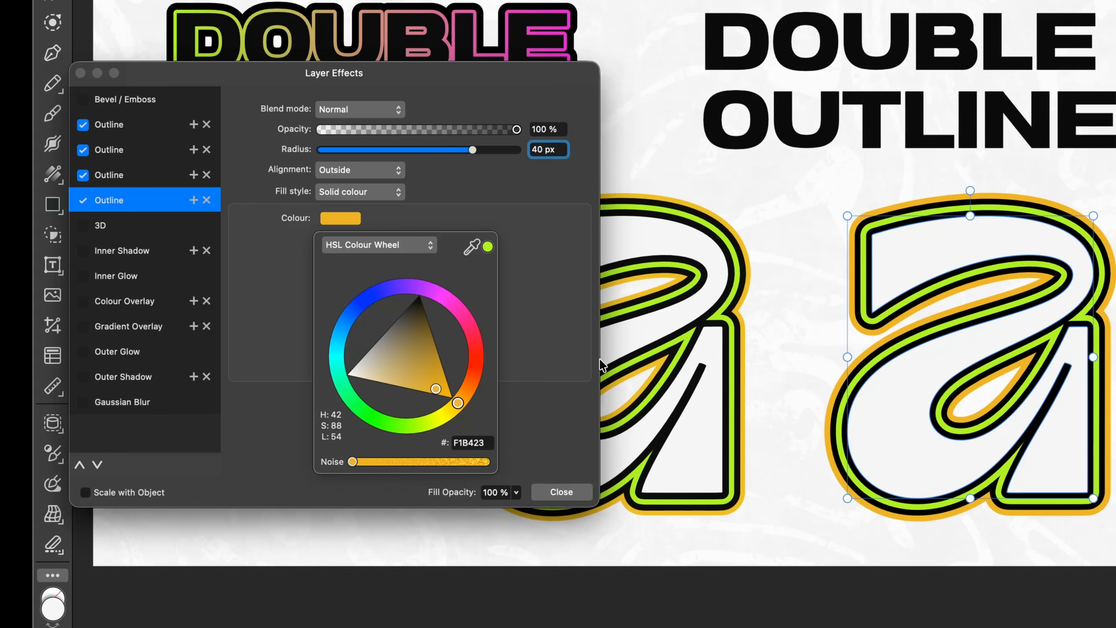
left_click(564, 441)
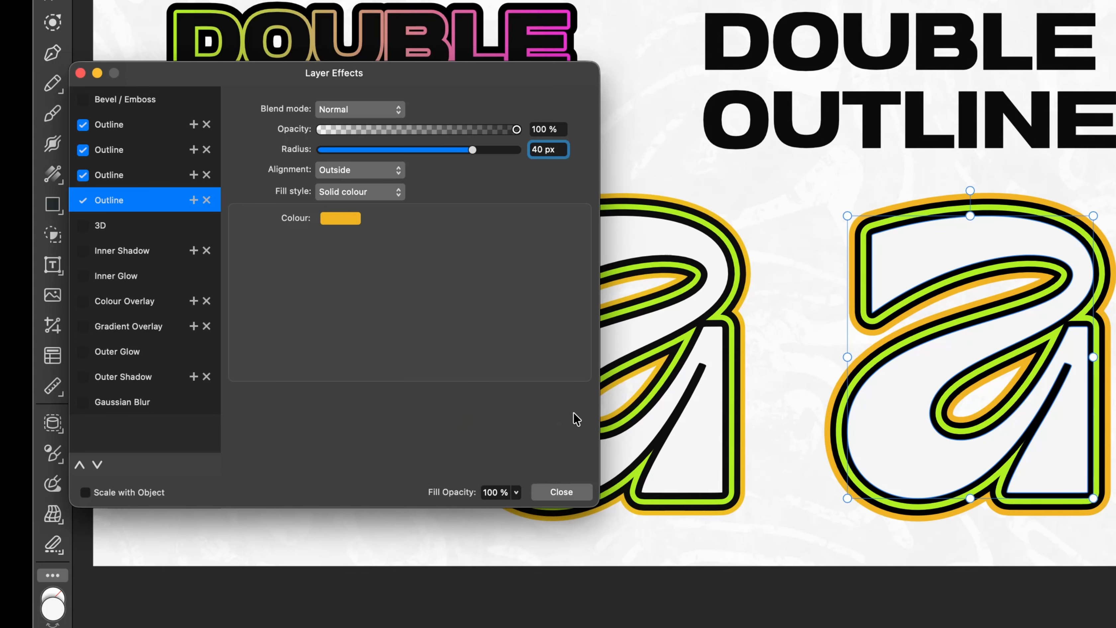
Try shrinking the outlined letter a with Scale with Object off, and undo the resize.
left_click(85, 493)
left_click(84, 495)
left_click(1093, 216)
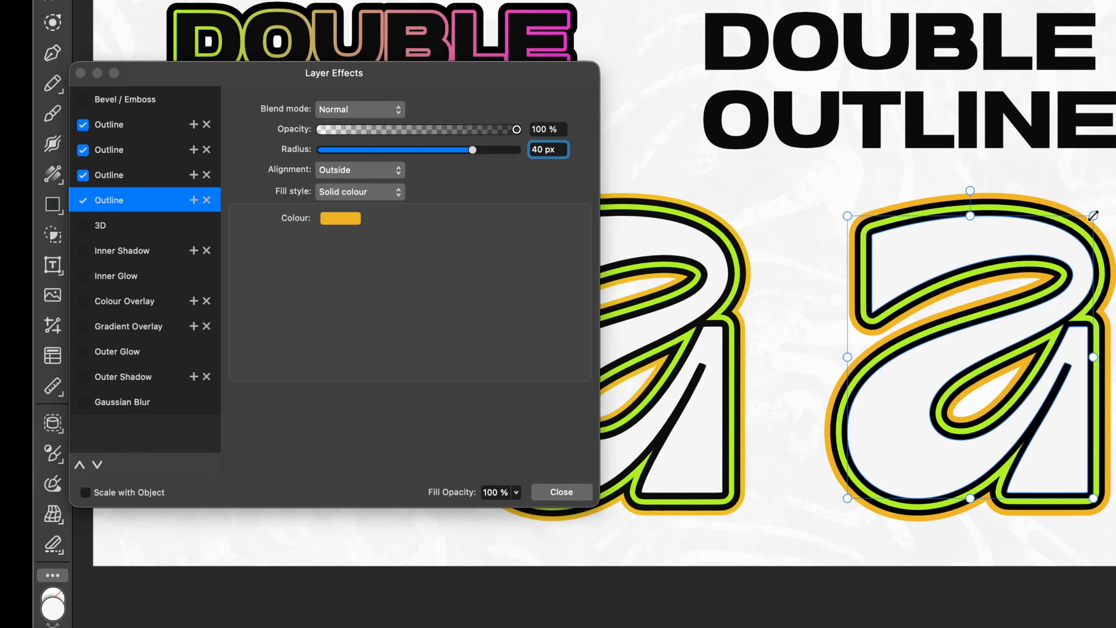
left_click_drag(1093, 216, 984, 295)
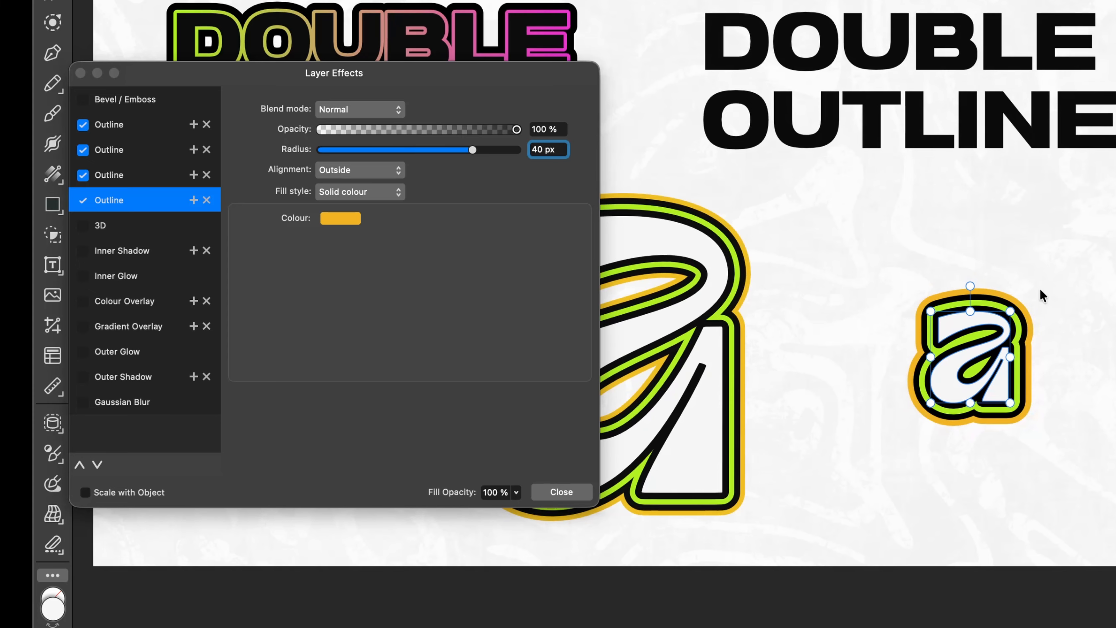
key("super+z")
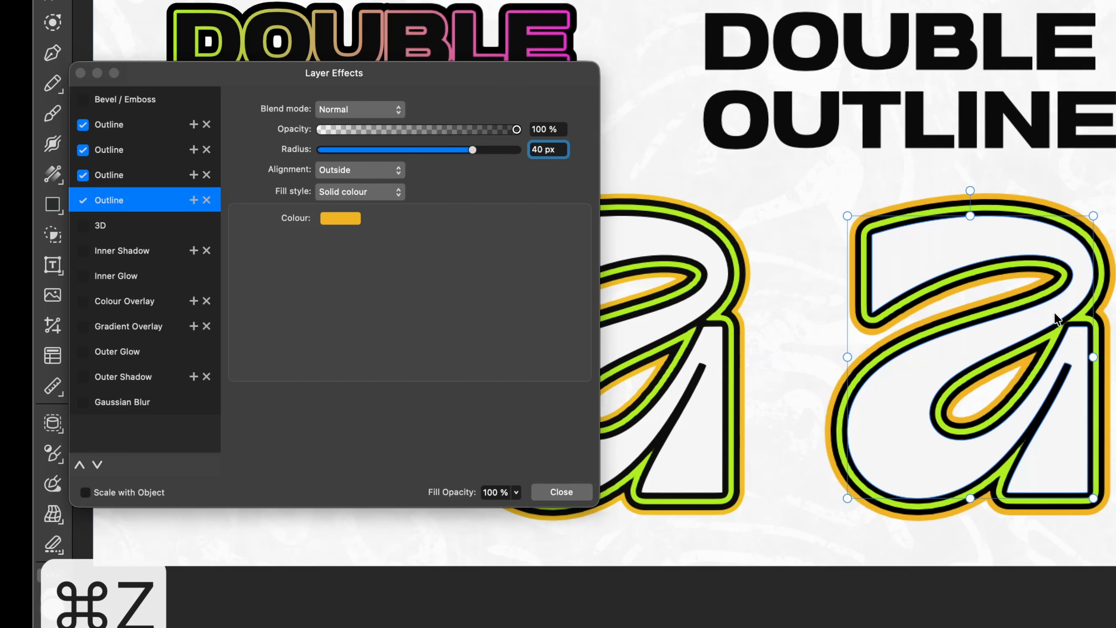
Turn on Scale with Object for the letter's effects, test it by slightly enlarging the letter, and undo the resize.
left_click(86, 492)
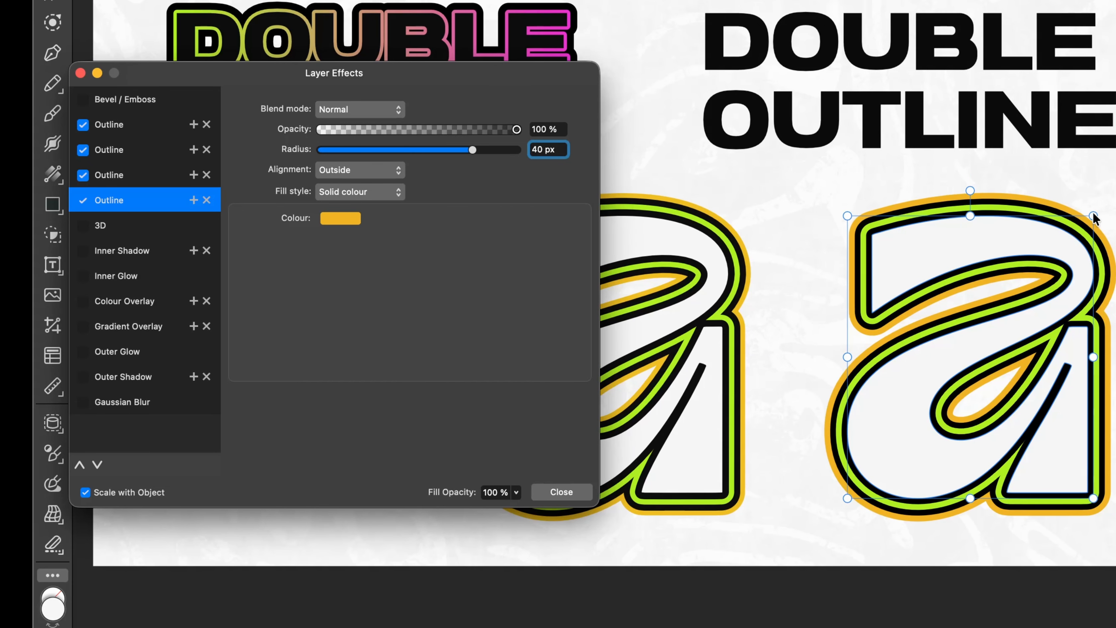
mouse_move(1094, 219)
left_mouse_down()
mouse_move(1012, 304)
mouse_move(1099, 246)
mouse_move(1105, 202)
left_mouse_up()
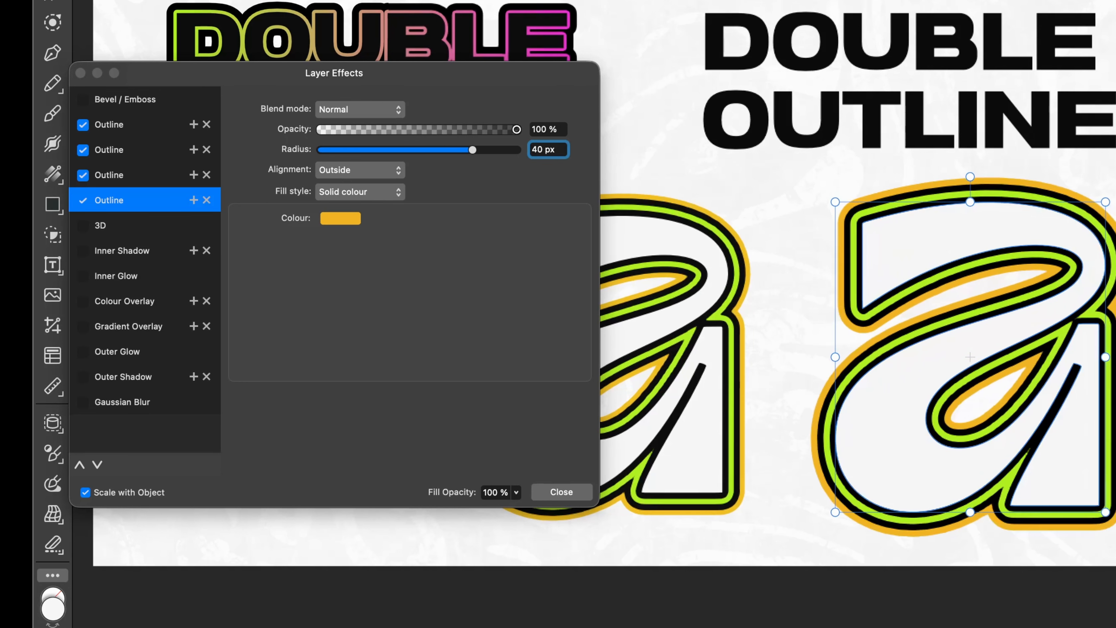
key("super+z")
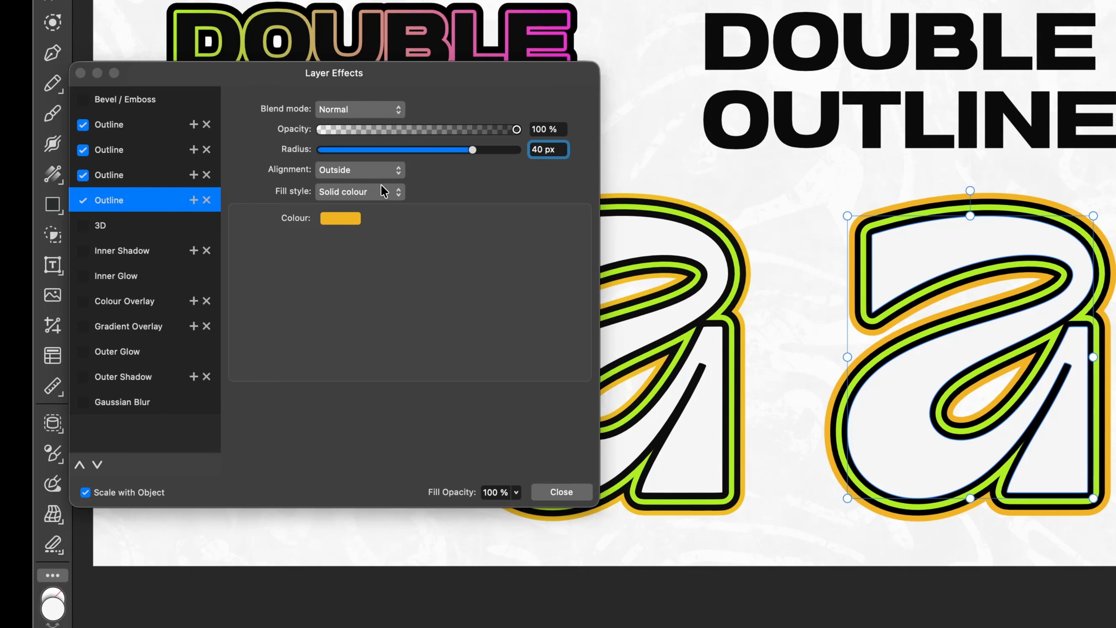
Switch the second outline's fill style to a linear gradient and rotate the gradient angle to 135°.
left_click(126, 175)
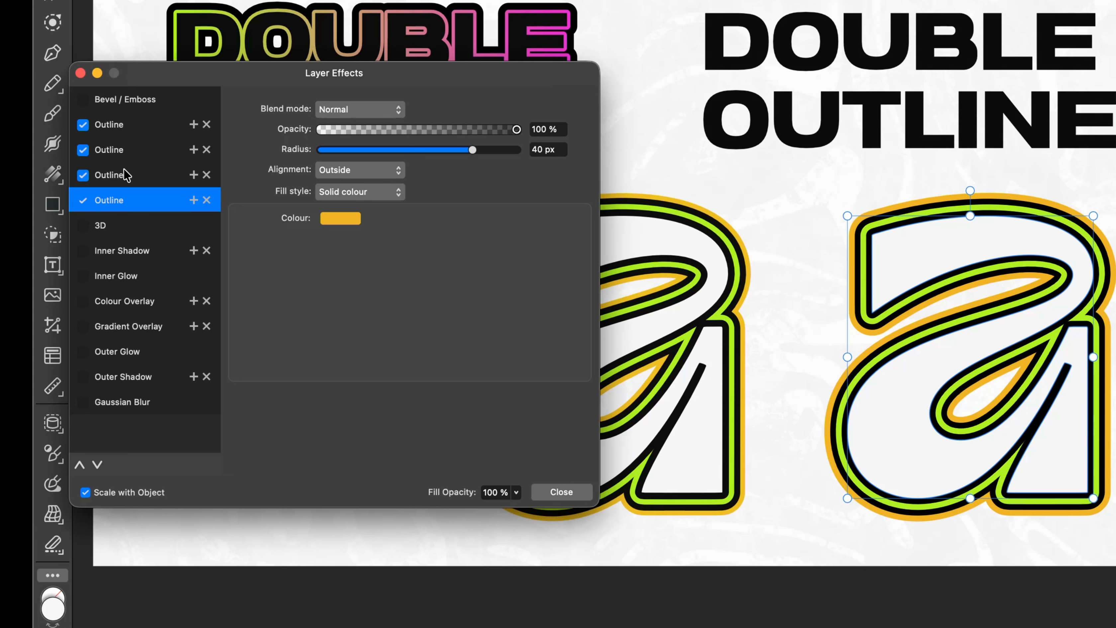
left_click(127, 175)
left_click(134, 150)
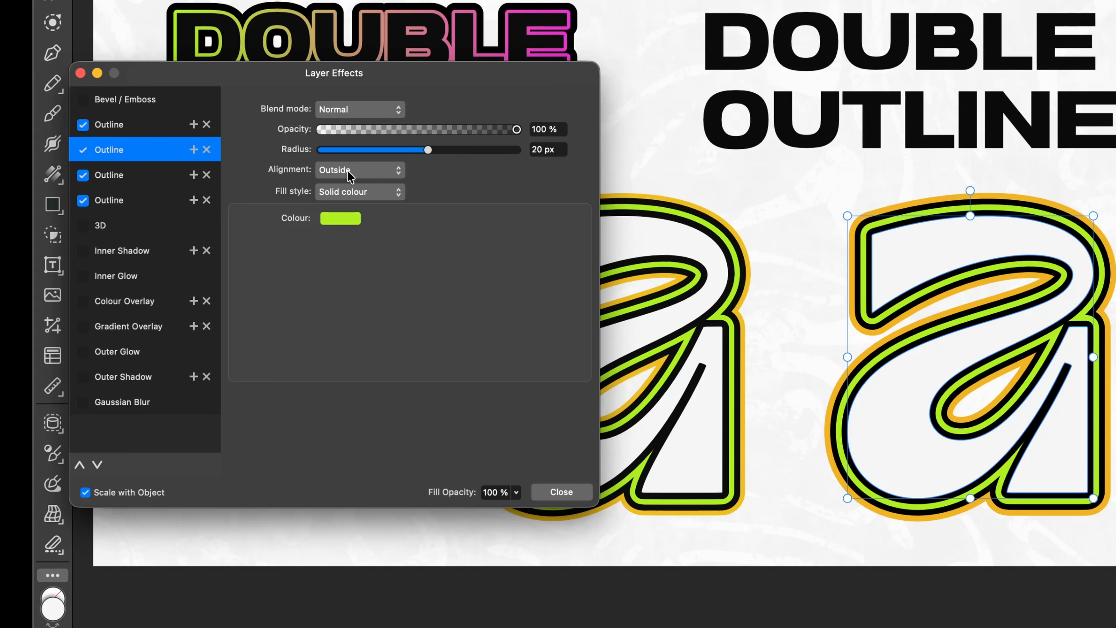
left_click(343, 221)
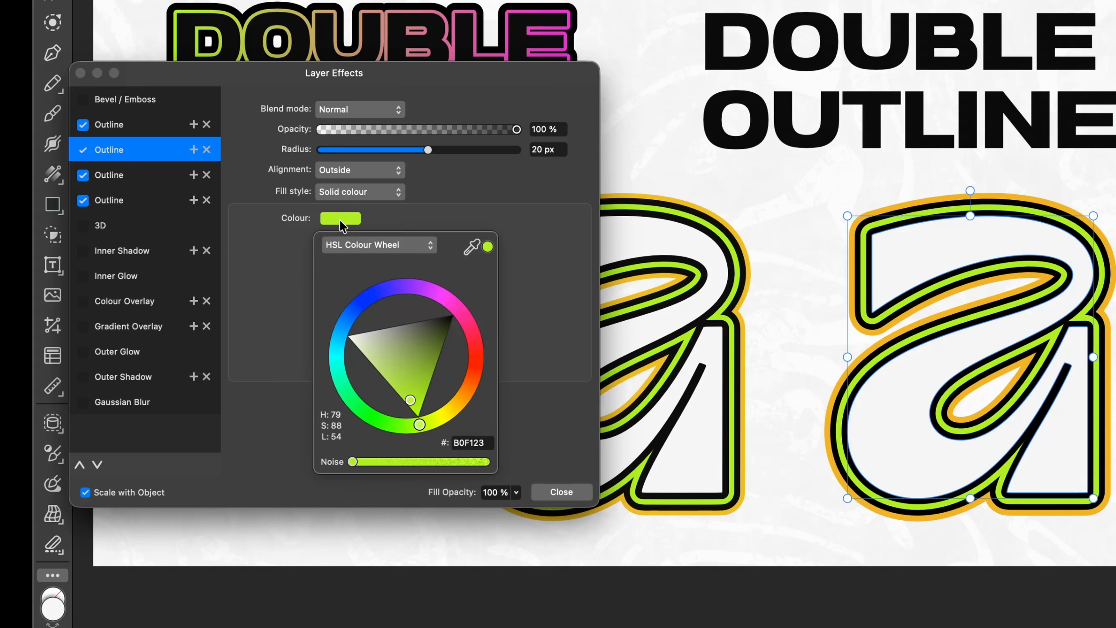
left_click(378, 192)
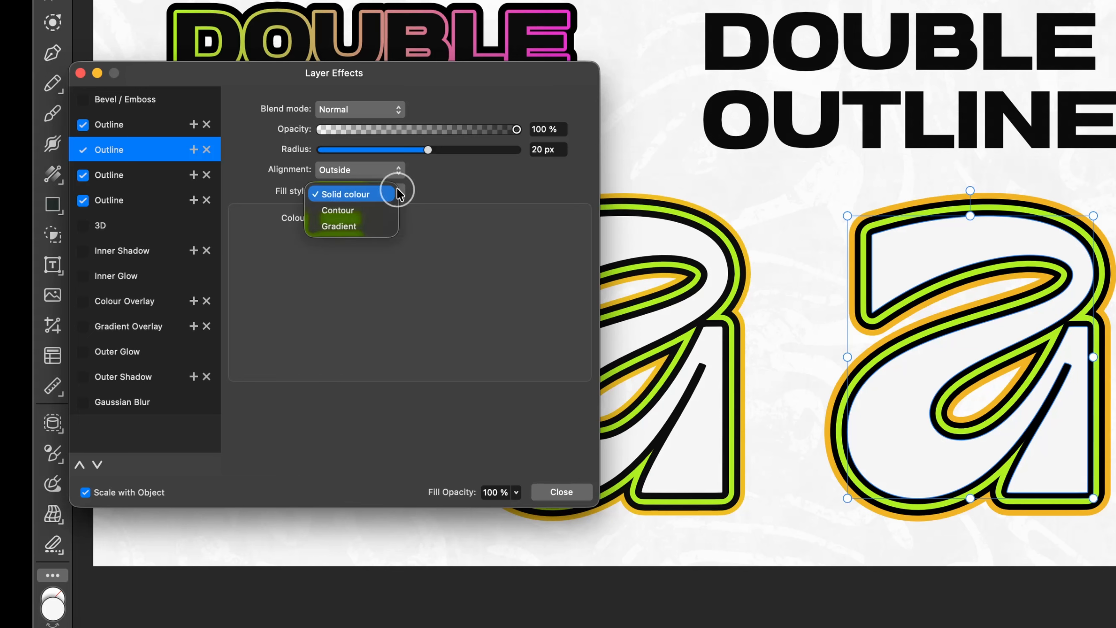
left_click(351, 226)
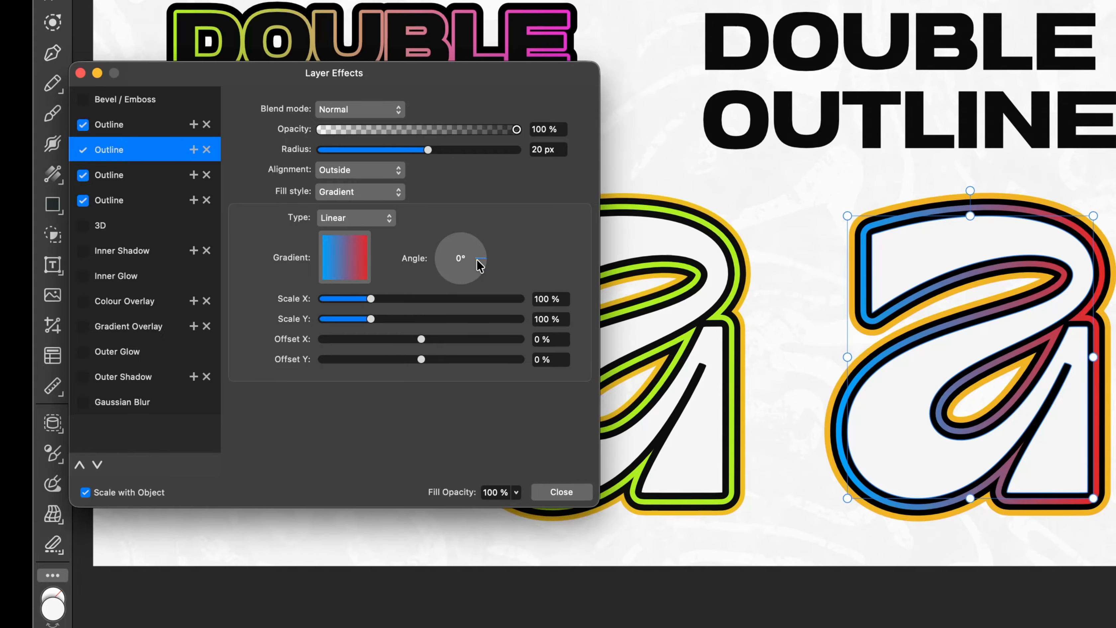
left_click_drag(481, 266, 447, 253)
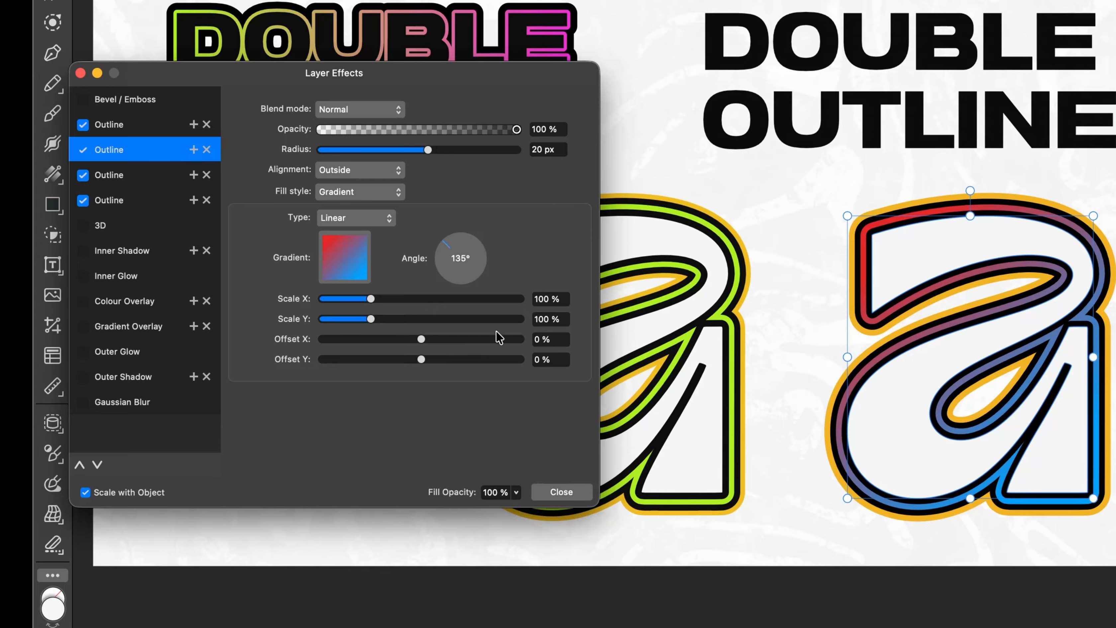
Try adjusting the second outline's opacity, and undo back to its lime green solid colour fill.
left_click_drag(517, 130, 545, 131)
key("super+z")
key("super+z")
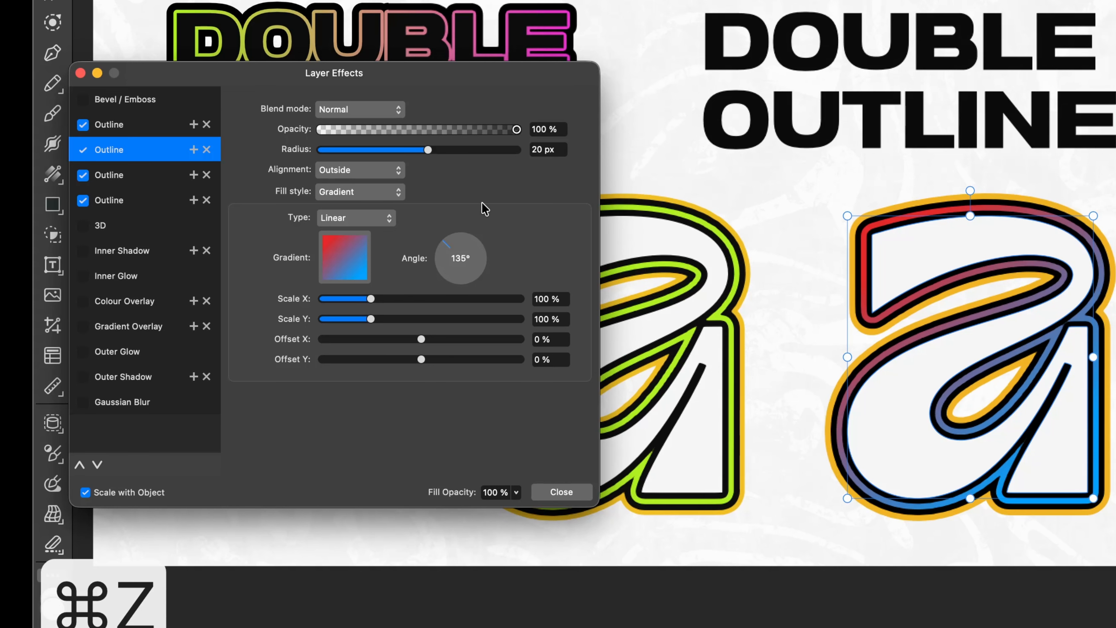
key("super+z")
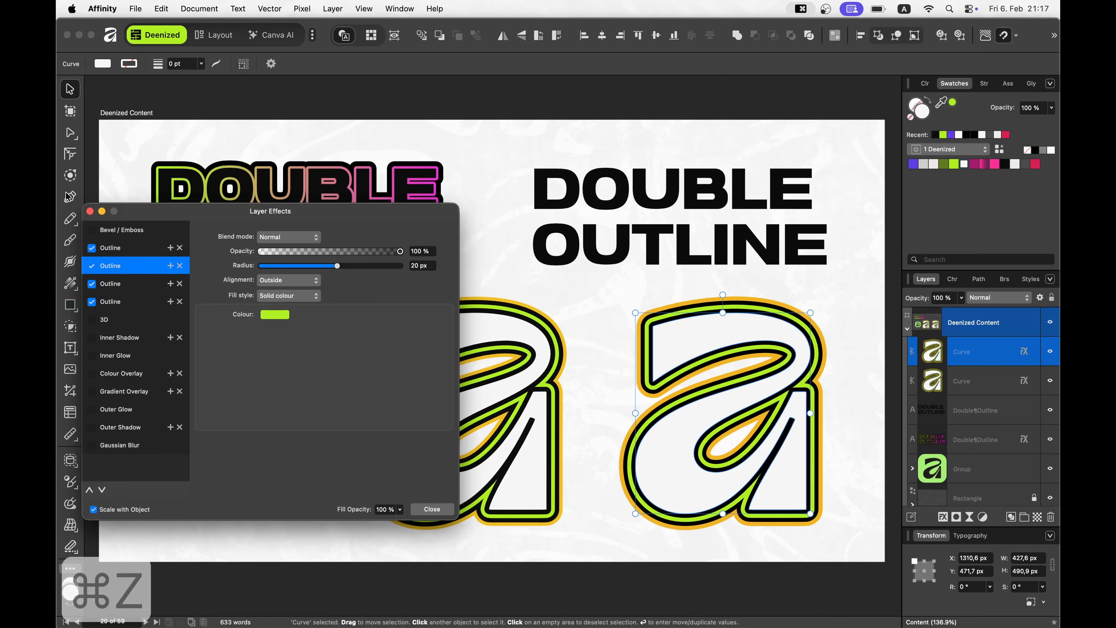
Close the layer effects, copy the gradient-outlined DOUBLE OUTLINE text, and paste only its FX onto the plain black copy.
left_click(90, 211)
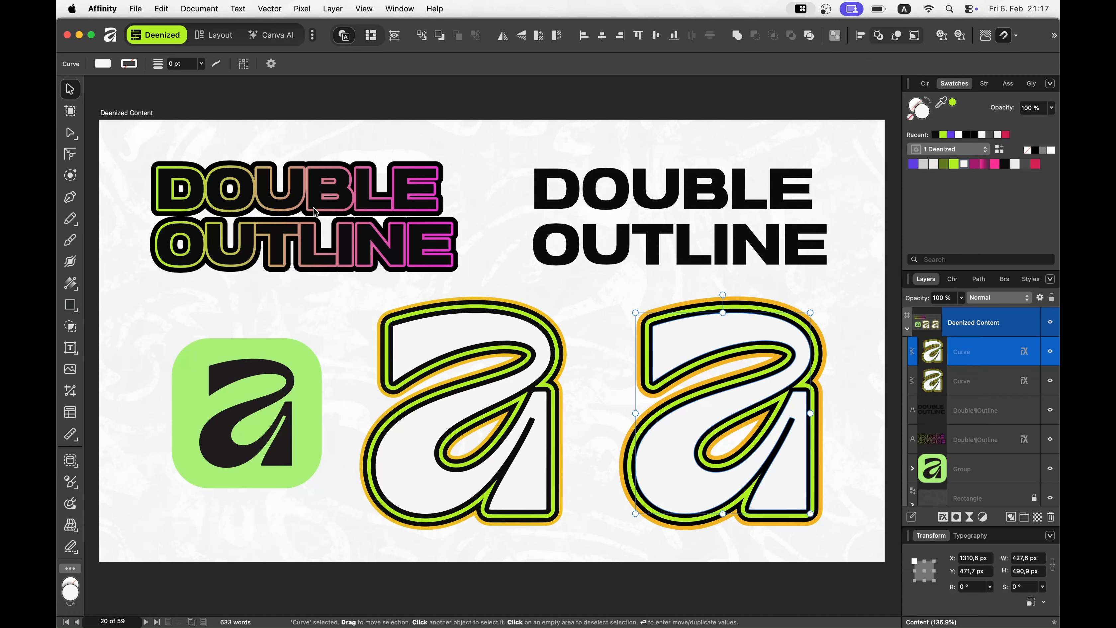
left_click(321, 210)
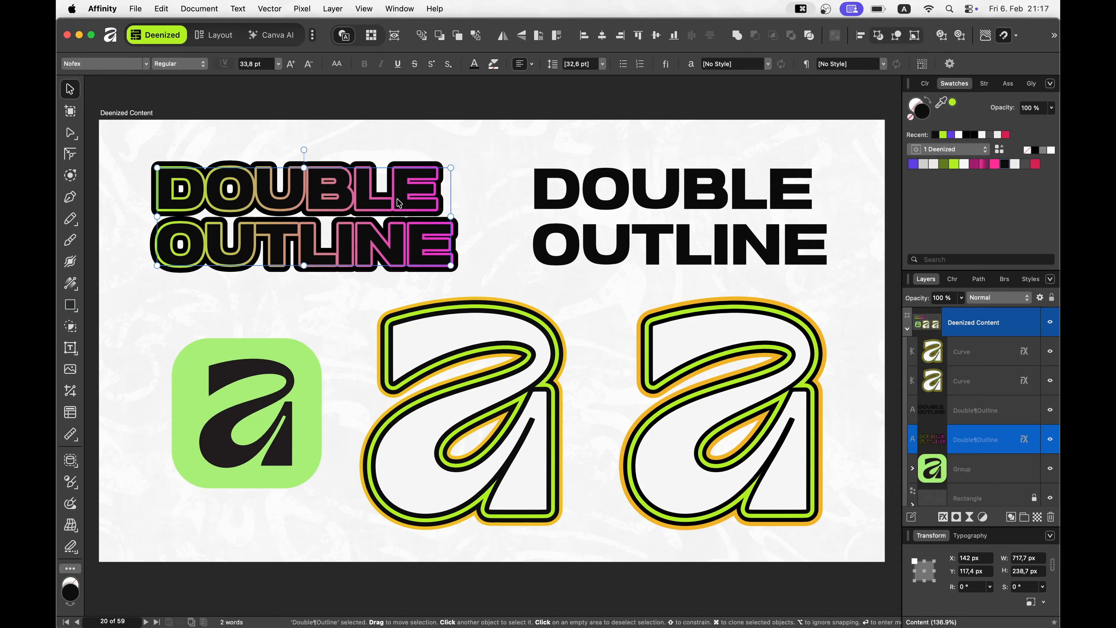
key("super+c")
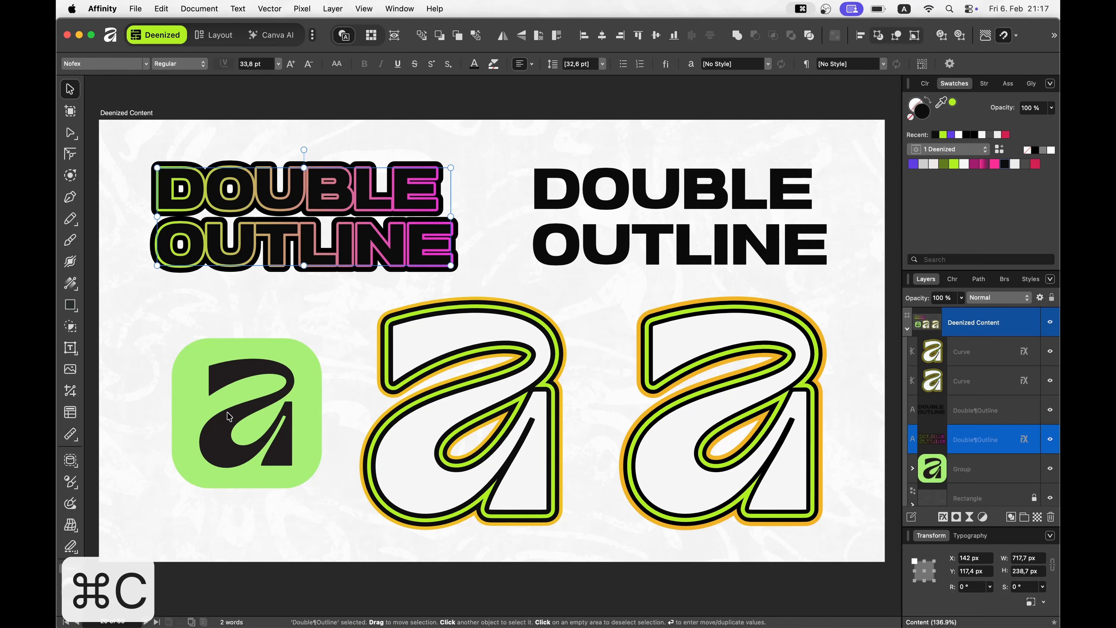
left_click(631, 200)
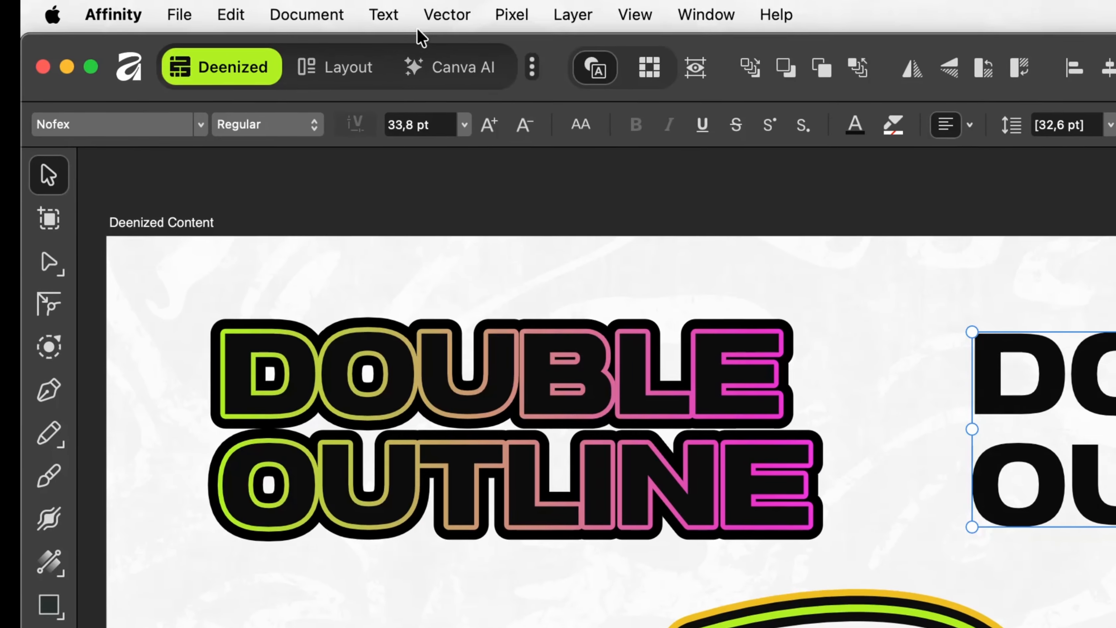
left_click(161, 7)
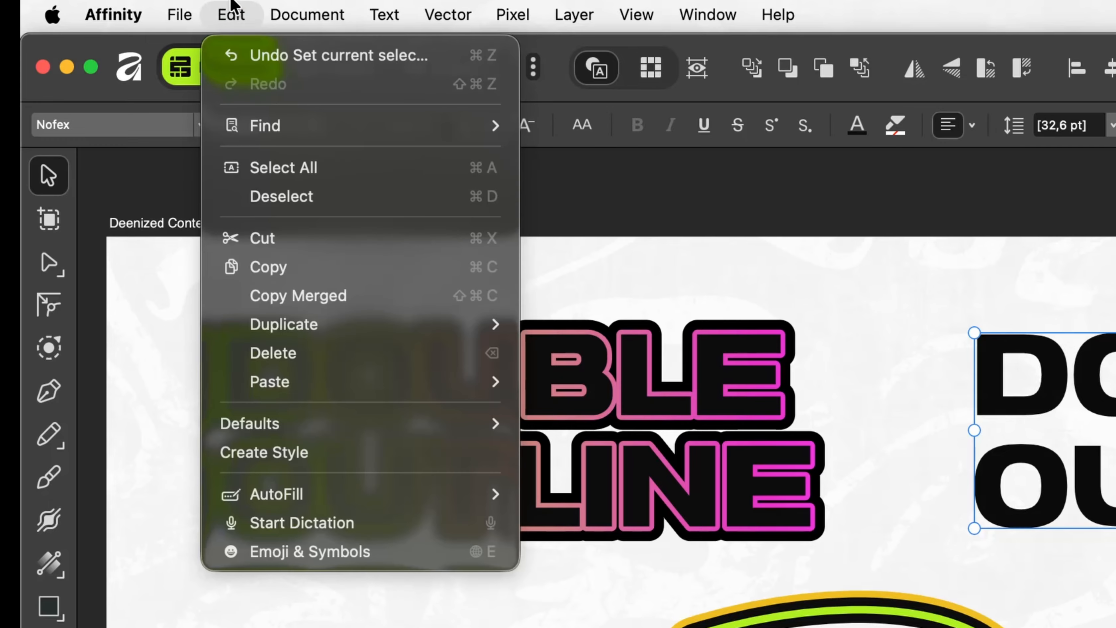
mouse_move(404, 369)
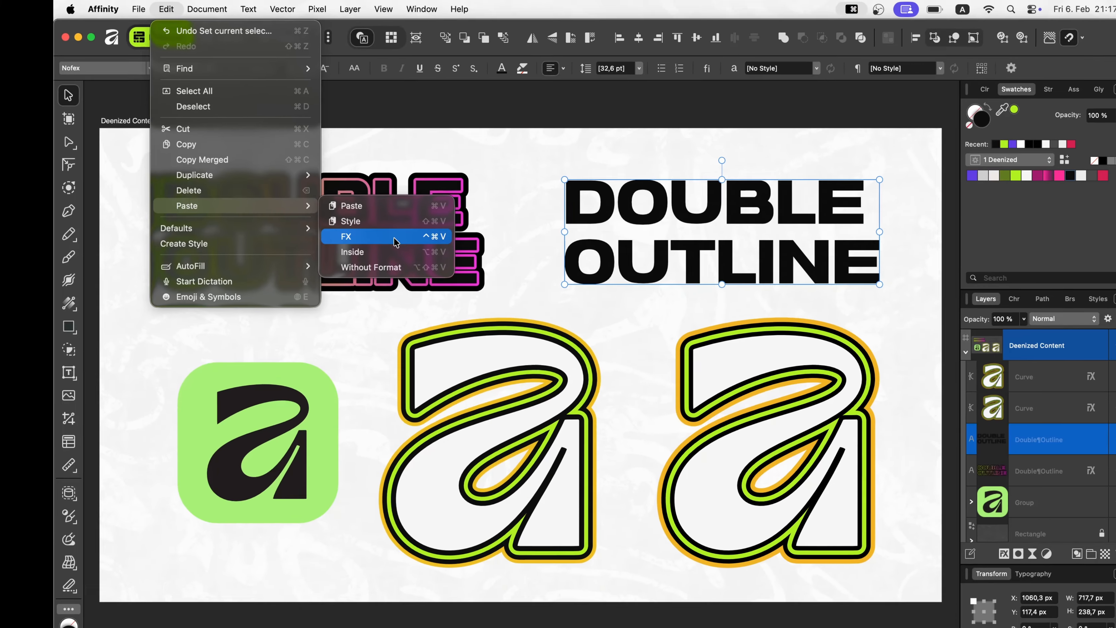
left_click(657, 439)
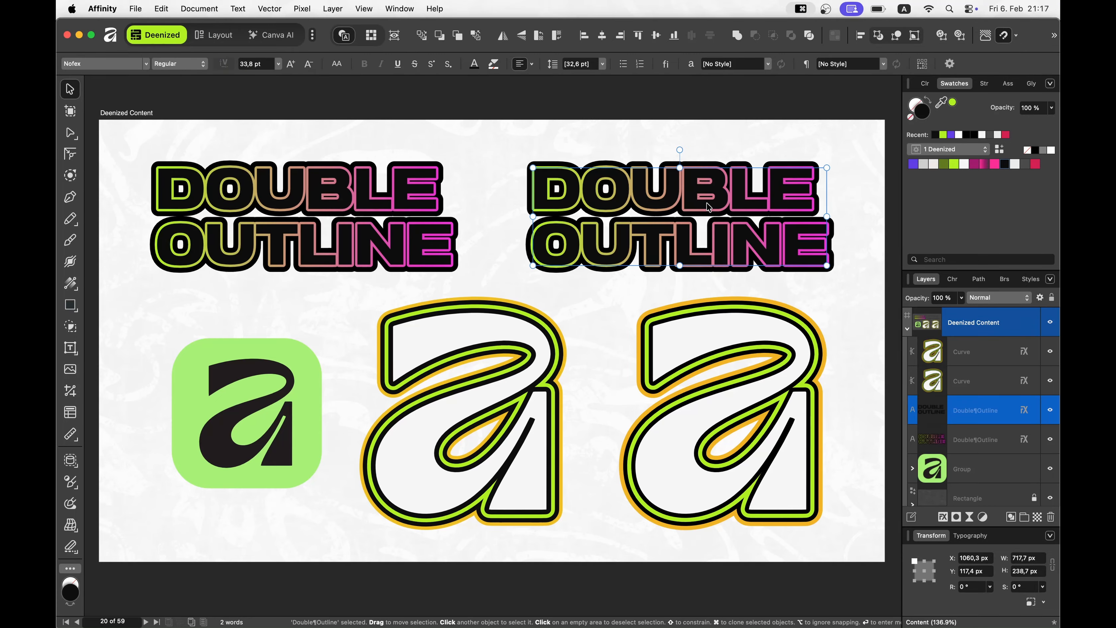
Recolour the word DOUBLE in the newly outlined text with the white swatch, and deselect the text.
double_click(685, 203)
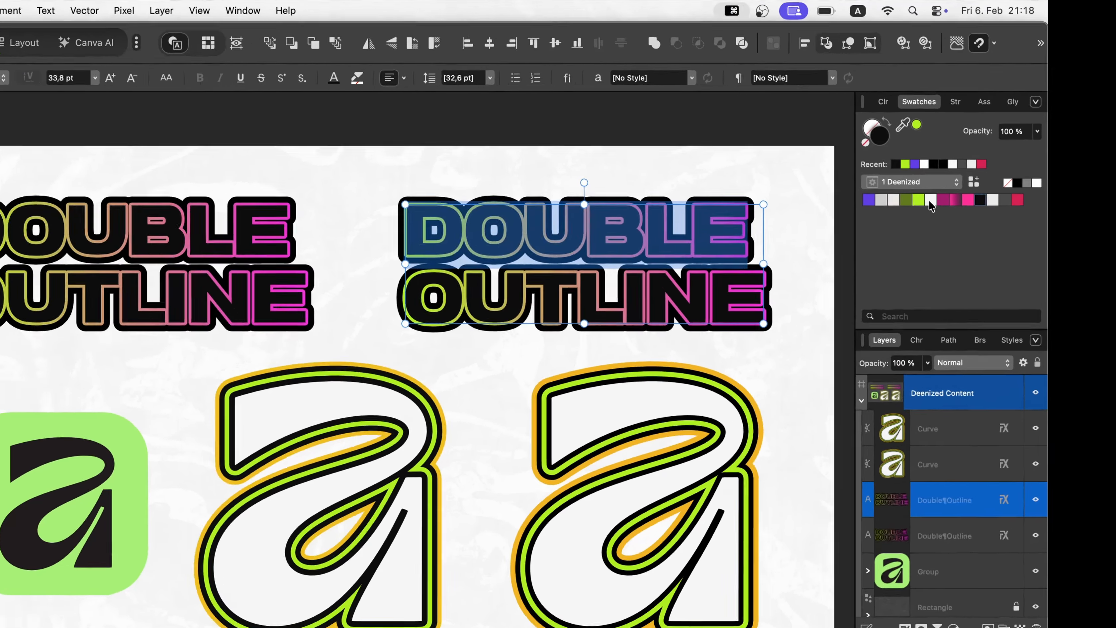
left_click(929, 200)
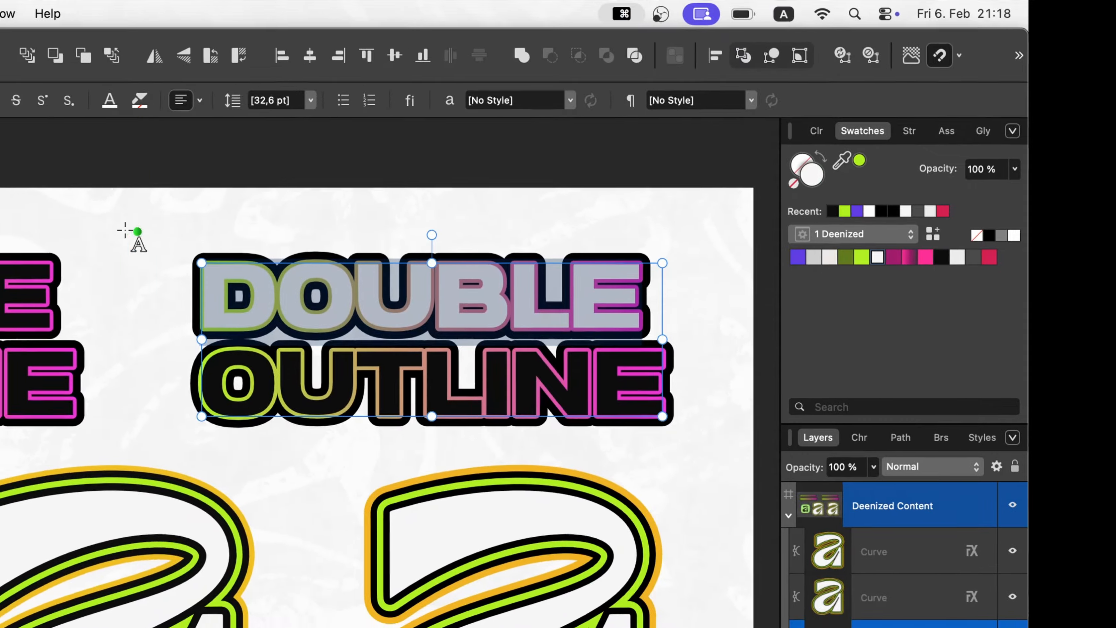
left_click(70, 86)
left_click(177, 93)
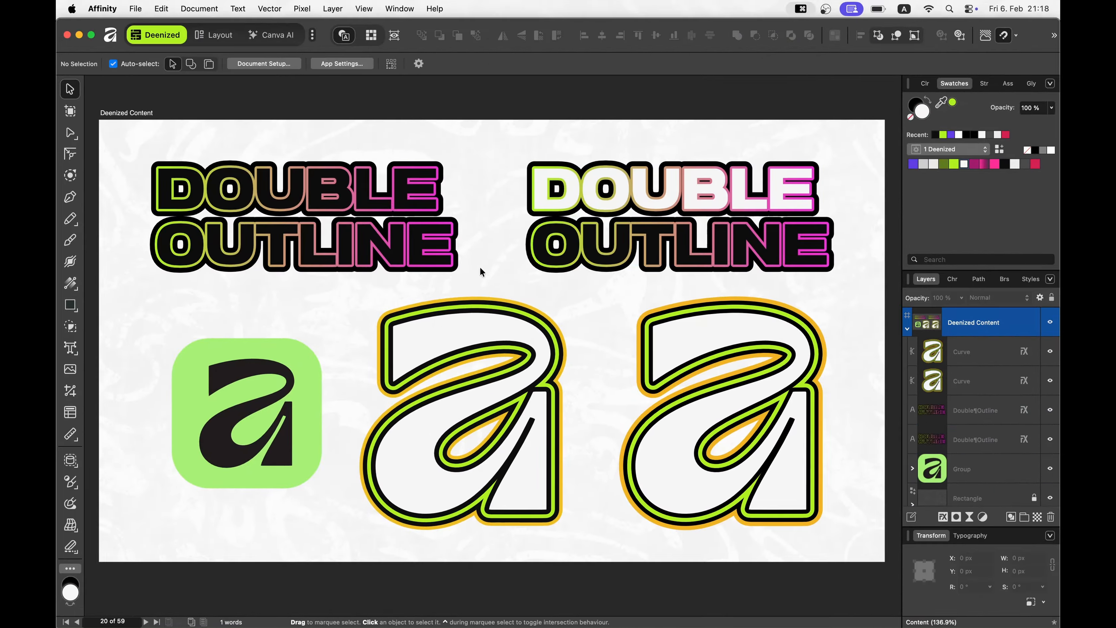